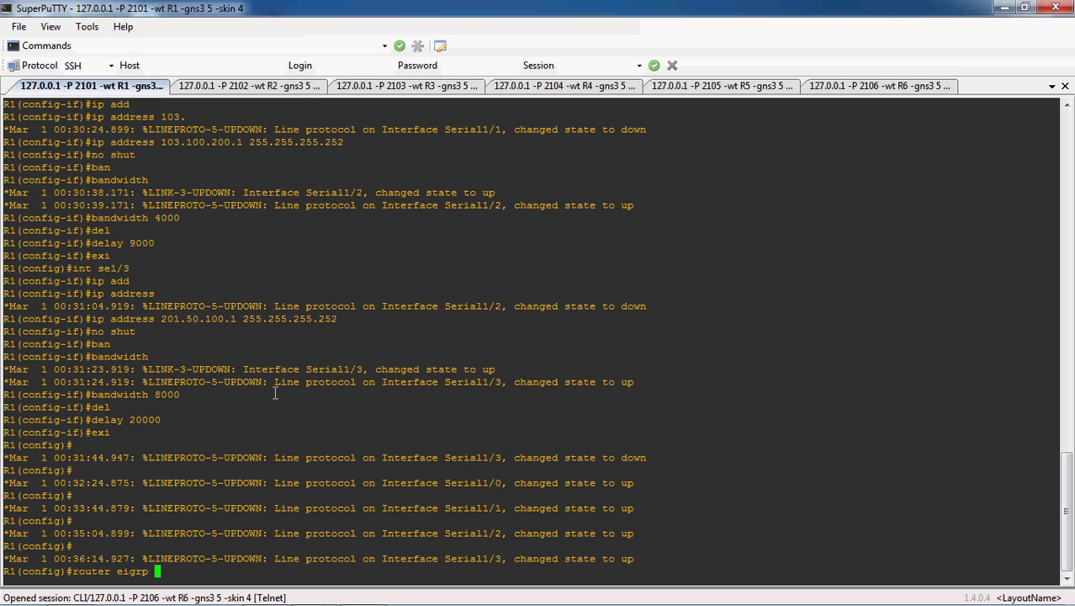
- Start EIGRP process 100 on R1 and advertise network 200.200.200.0, consulting the topology in GNS3
type("100")
key("Return")
type("nfig-router)#net")
key("Tab")
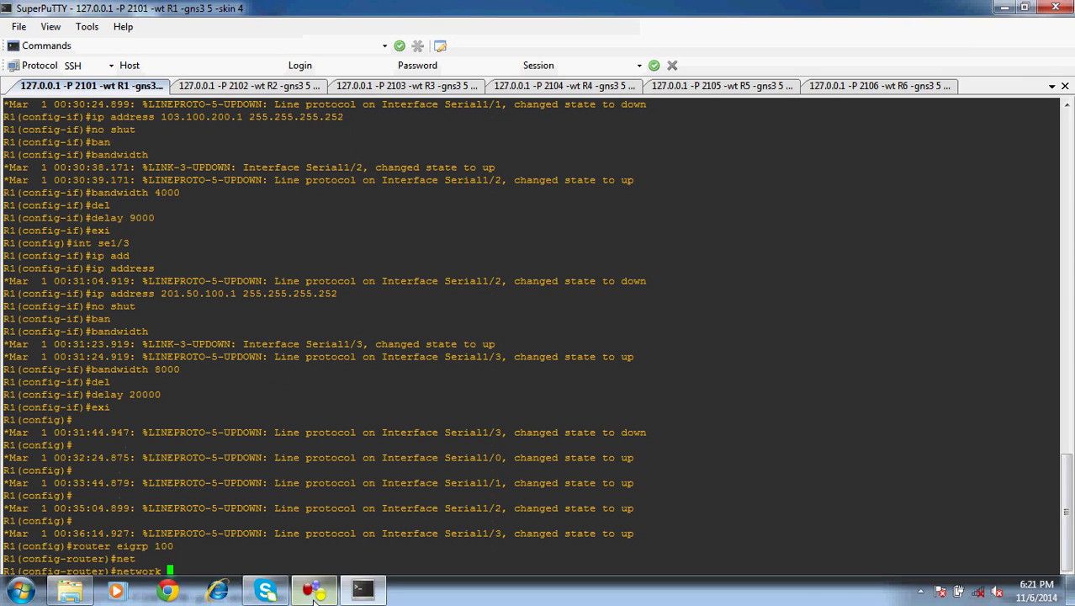
left_click(316, 591)
left_click(315, 591)
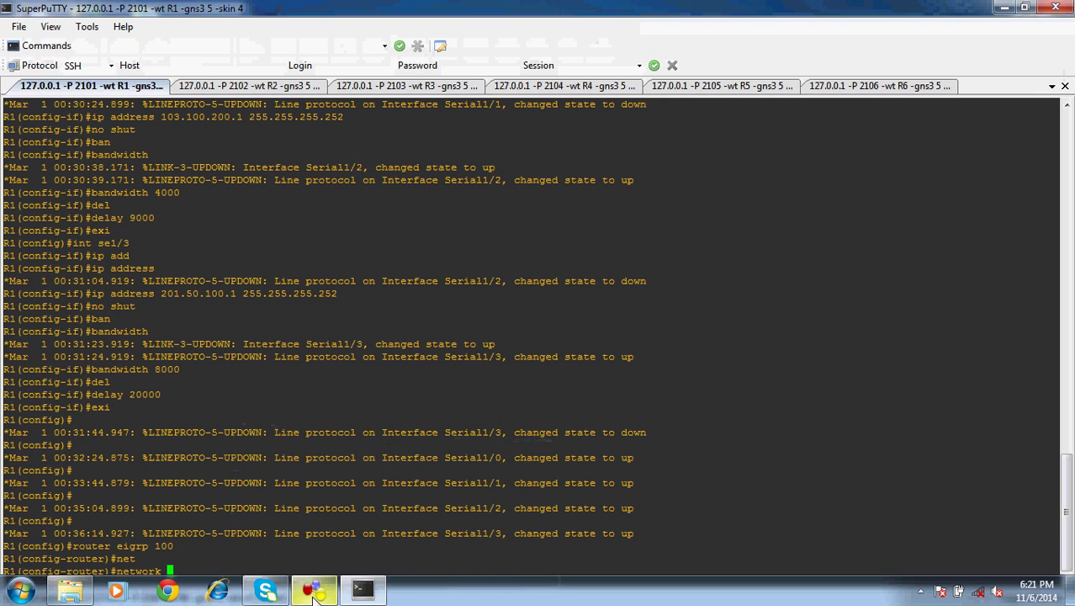
type("200.200.200.0")
key("Return")
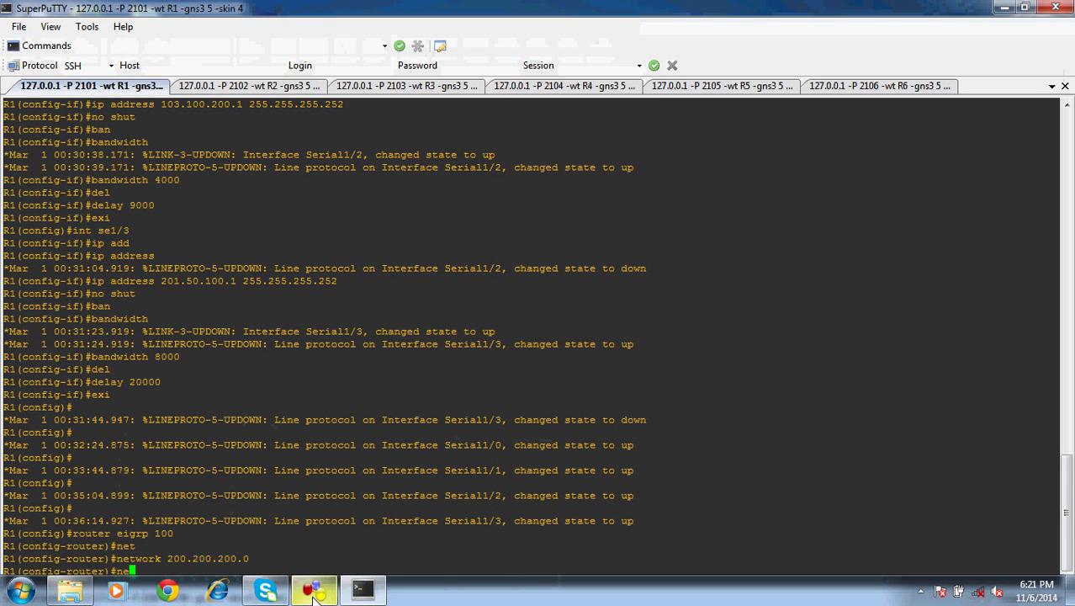
- Check R1's link to R3 in the GNS3 topology and advertise network 85.120.72.0 in R1's EIGRP process
type("net")
key("Tab")
left_click(314, 592)
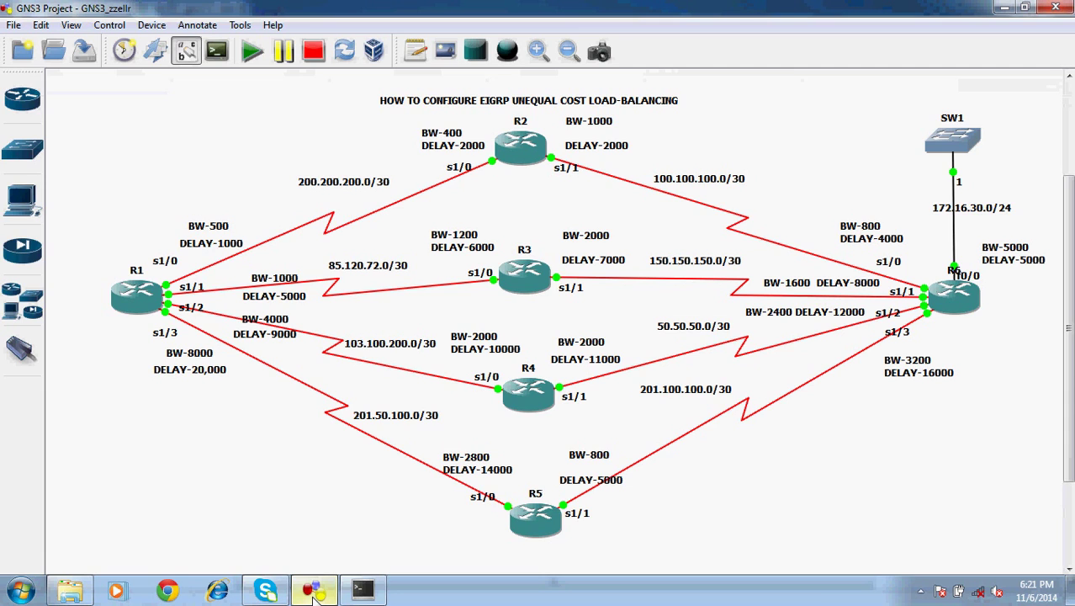
left_click(314, 593)
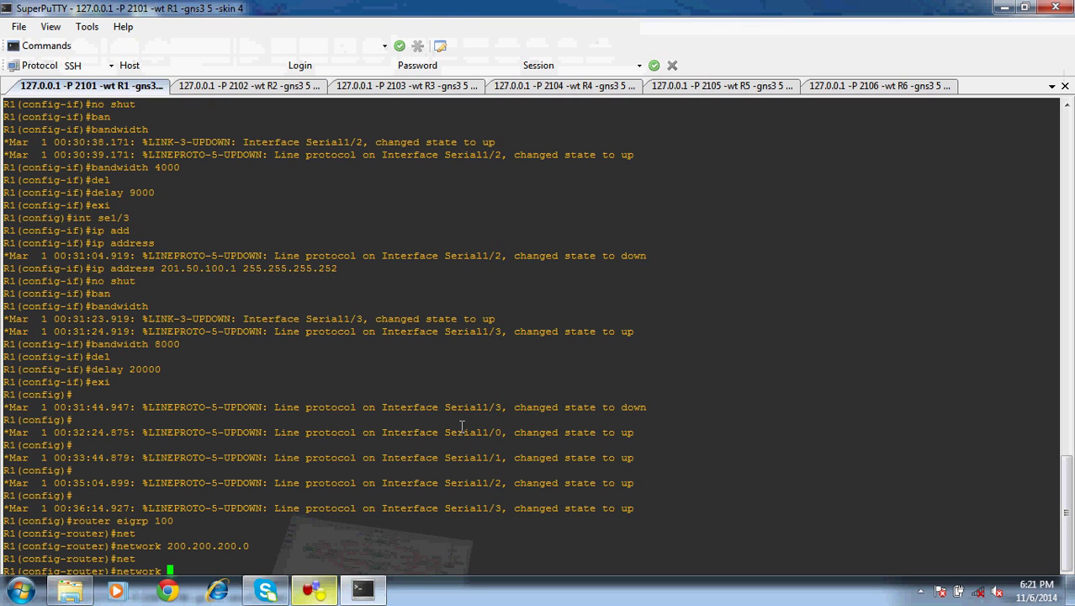
type("85.")
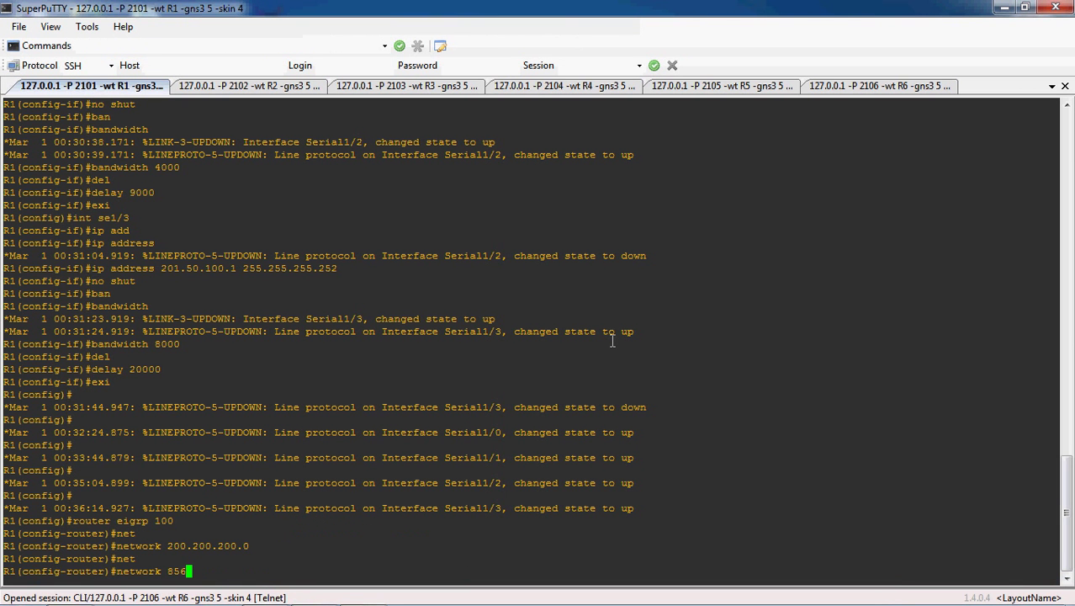
type("120.72.0")
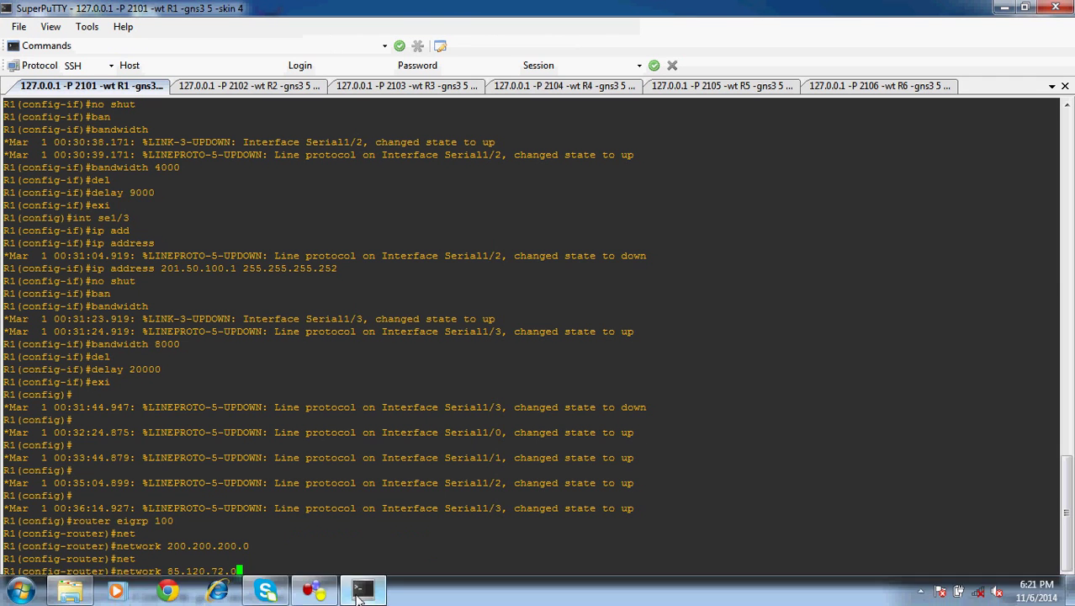
left_click(324, 593)
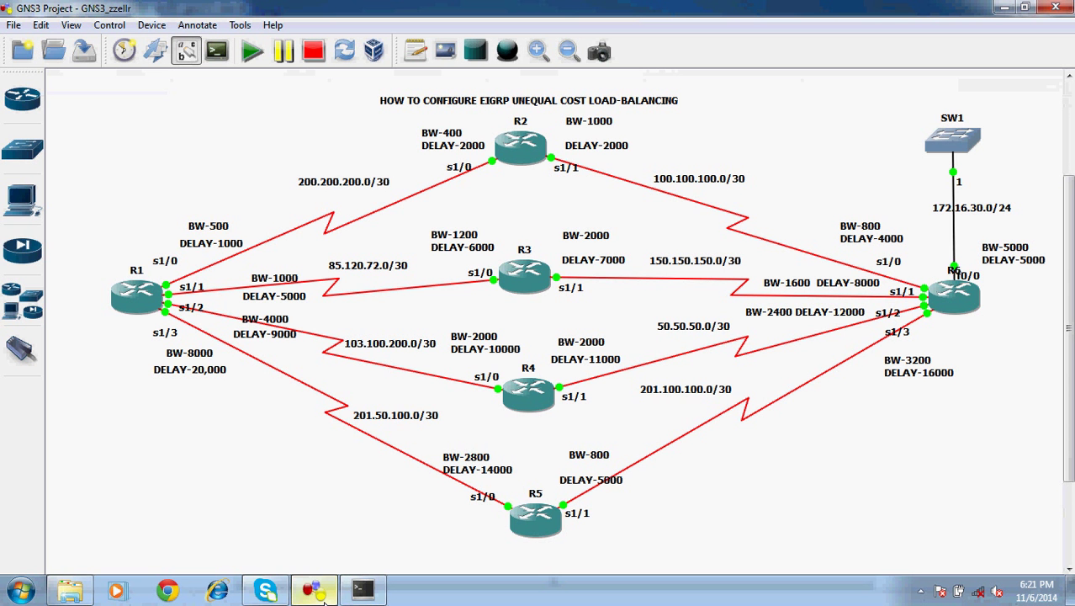
left_click(324, 593)
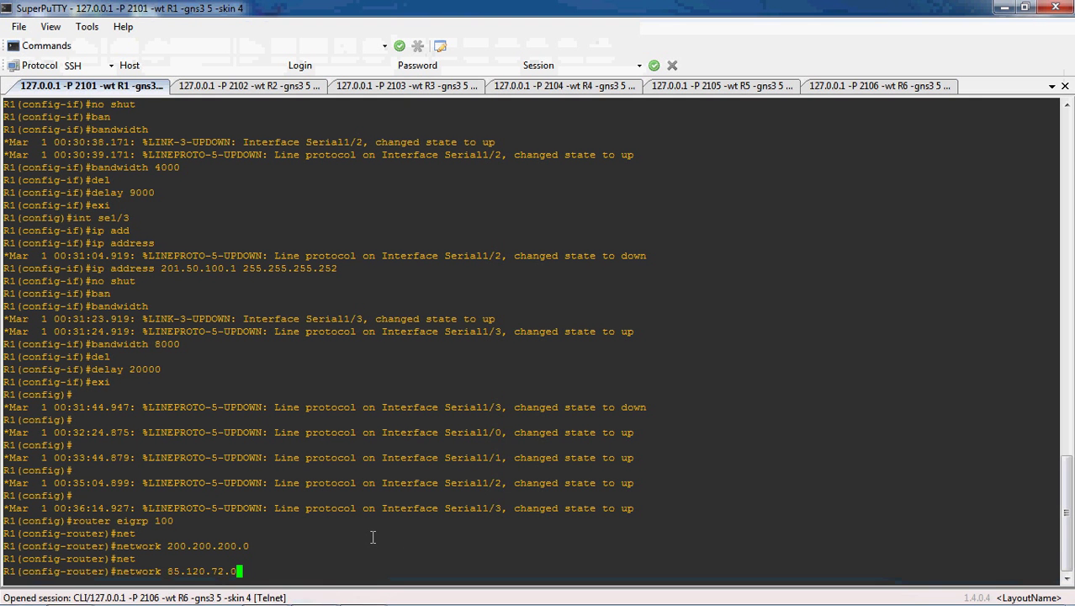
key("Return")
- Check R1's link to R4 in the GNS3 topology and advertise network 103.100.200.0 in R1's EIGRP process
type("net")
key("Tab")
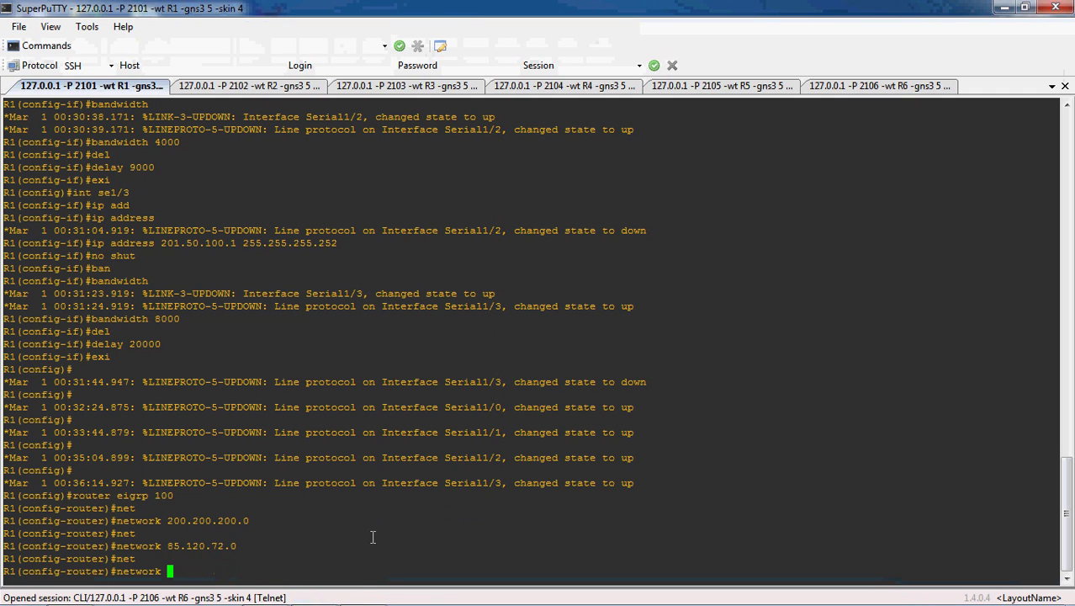
left_click(315, 593)
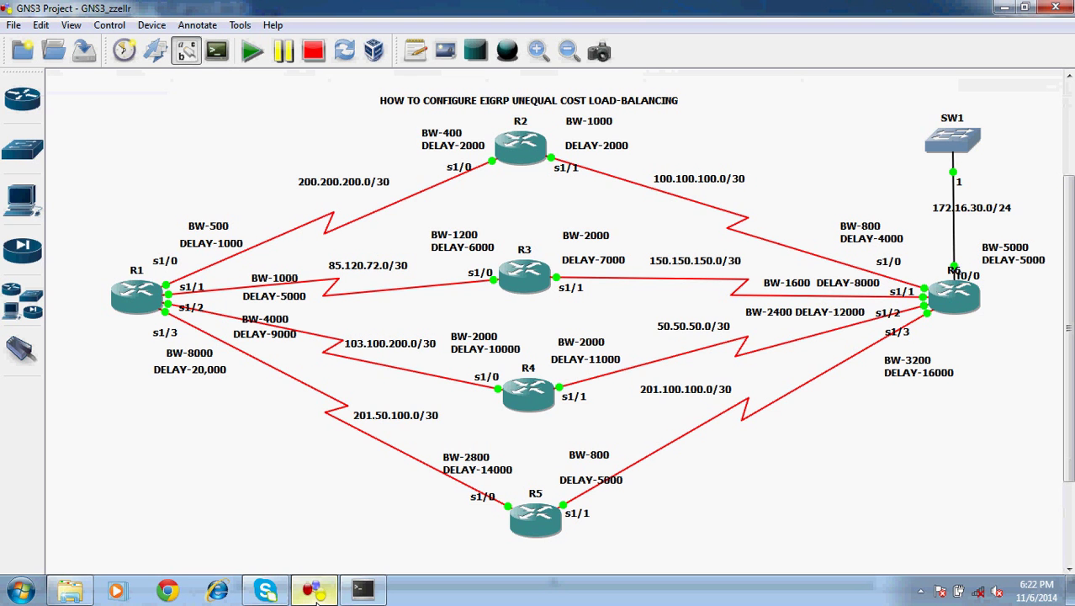
left_click(321, 594)
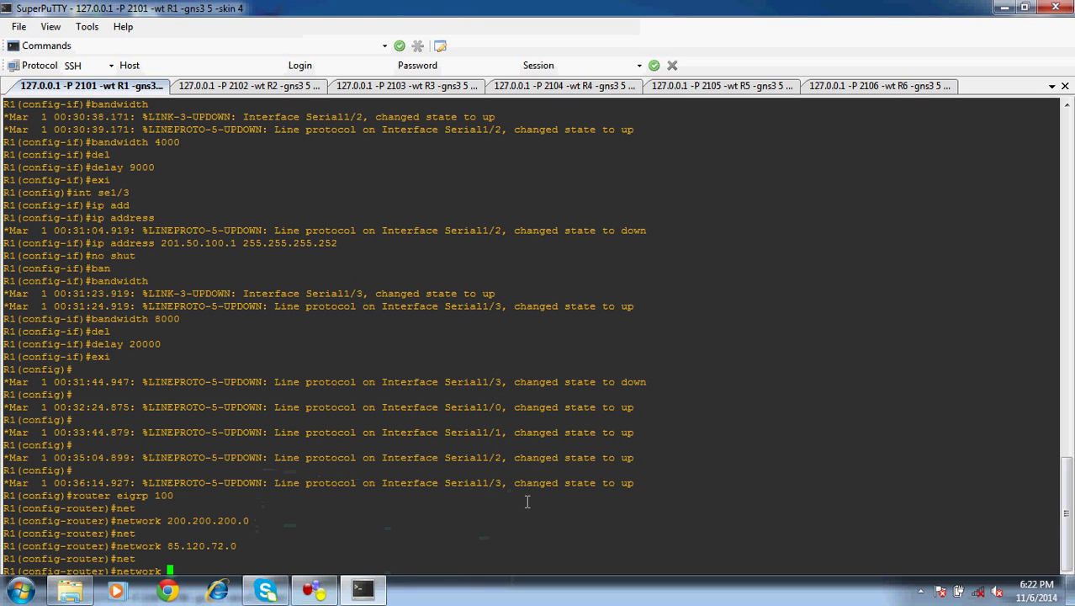
type("102")
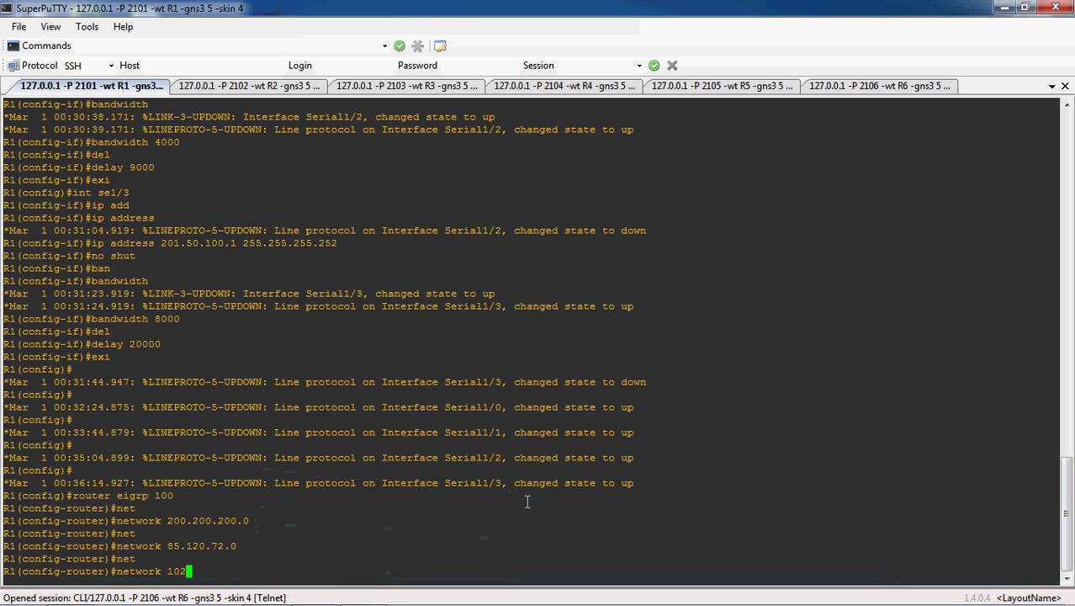
type(".200.100.0")
key("BackSpace")
key("BackSpace")
key("BackSpace")
key("BackSpace")
key("BackSpace")
key("BackSpace")
key("BackSpace")
key("BackSpace")
key("BackSpace")
key("BackSpace")
key("BackSpace")
type("3.")
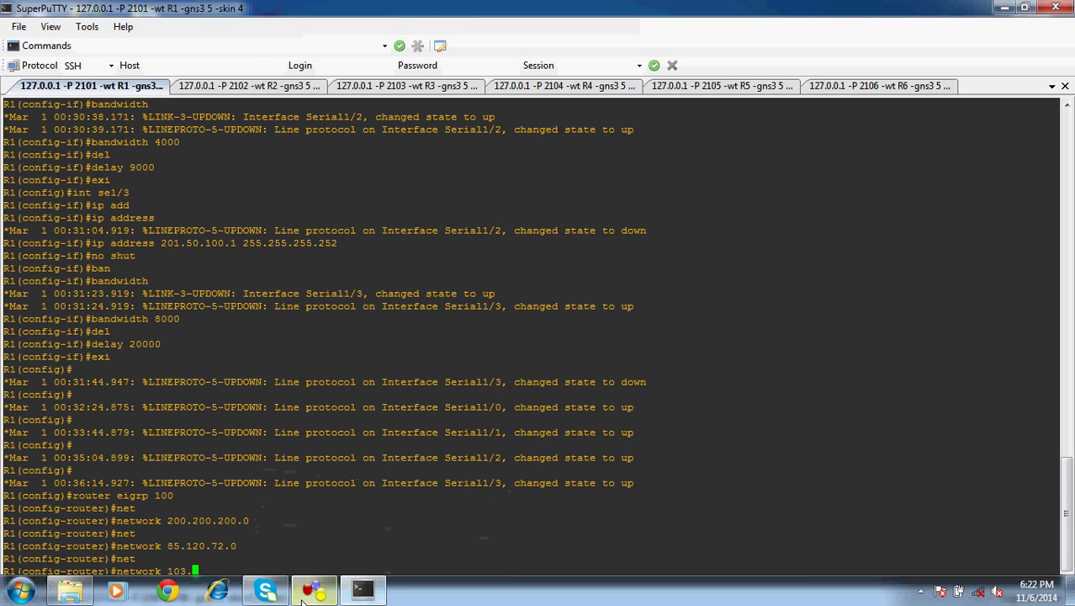
left_click(314, 591)
left_click(363, 589)
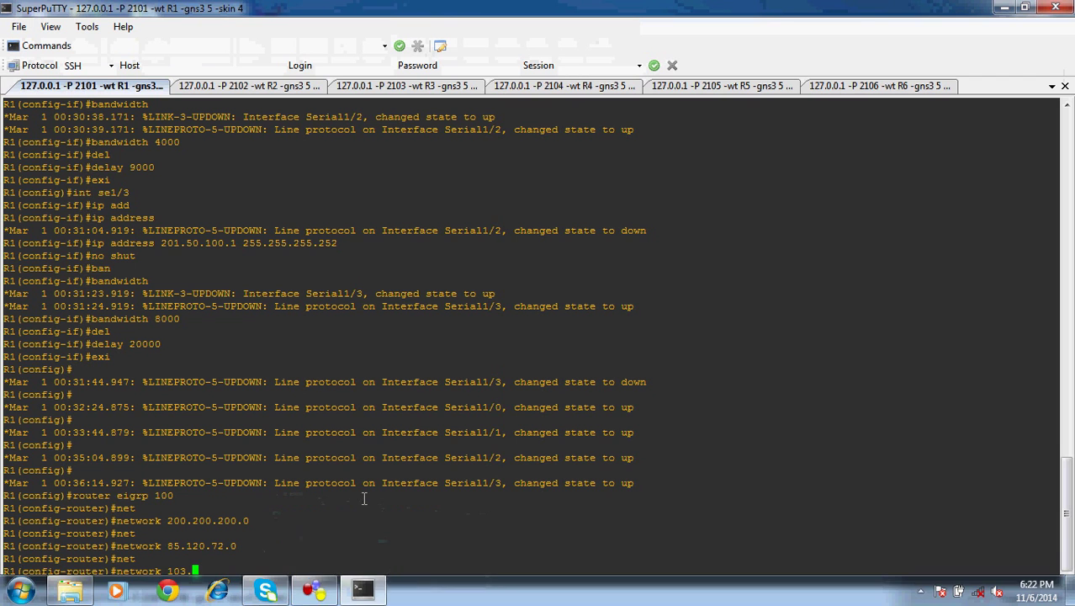
type("100.200.0")
key("Return")
- Check R1's link to R5 in the GNS3 topology and advertise network 201.50.100.0 in R1's EIGRP process
type("net")
key("Tab")
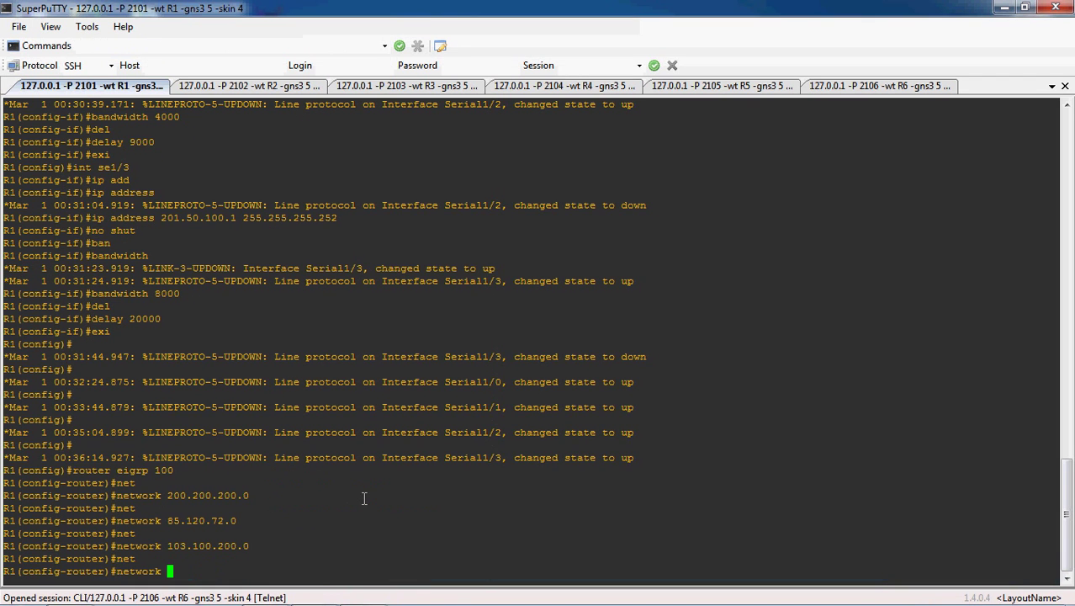
left_click(315, 592)
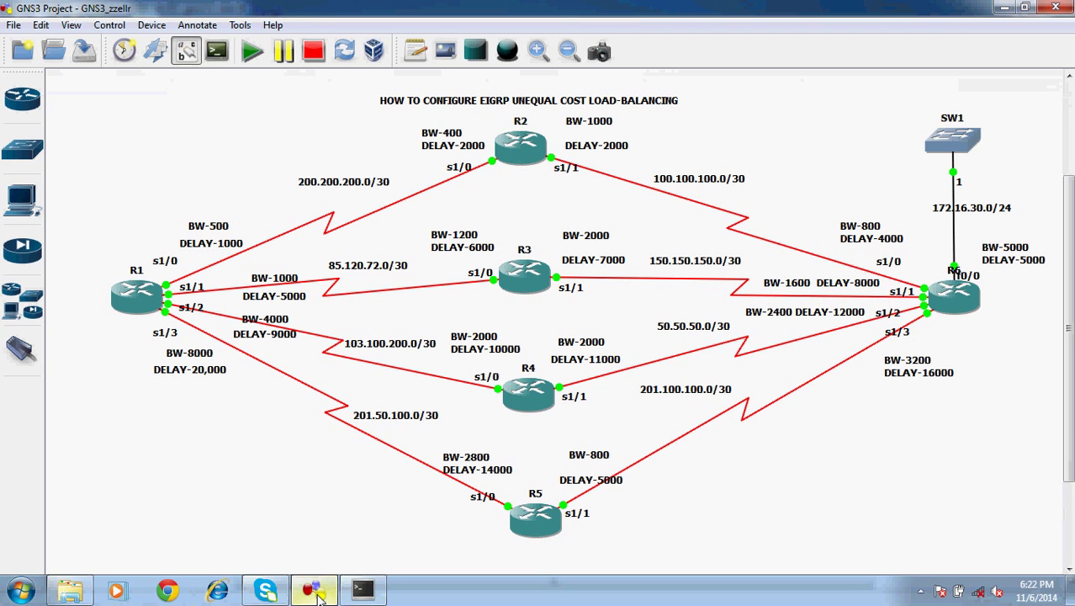
left_click(319, 594)
type("201")
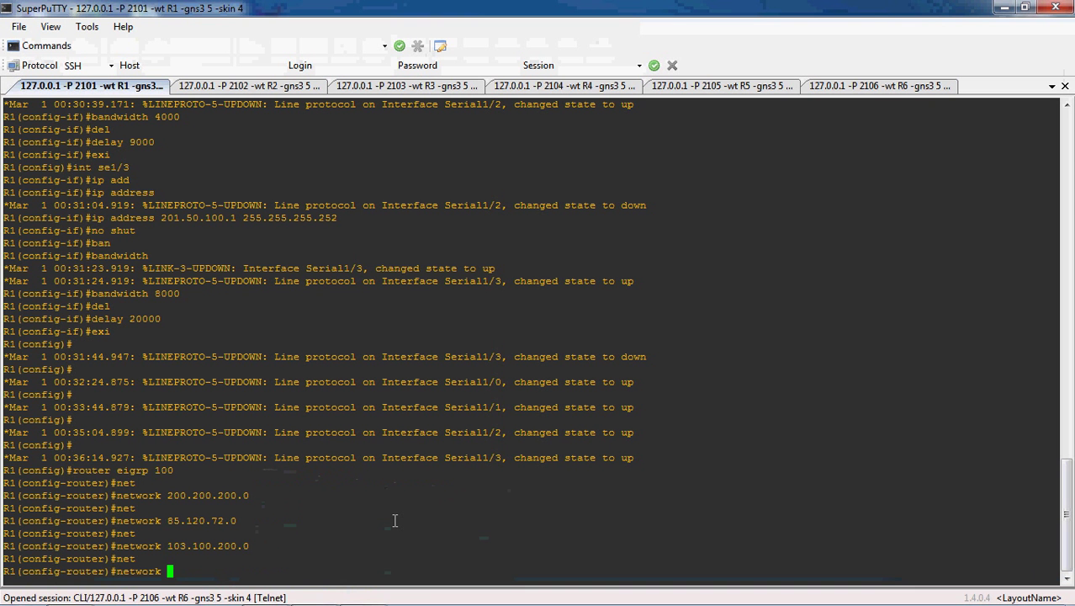
type(".50.0")
key("BackSpace")
type("100.0")
key("Return")
- Disable automatic summarization for EIGRP on R1 and exit router configuration mode
type("no au")
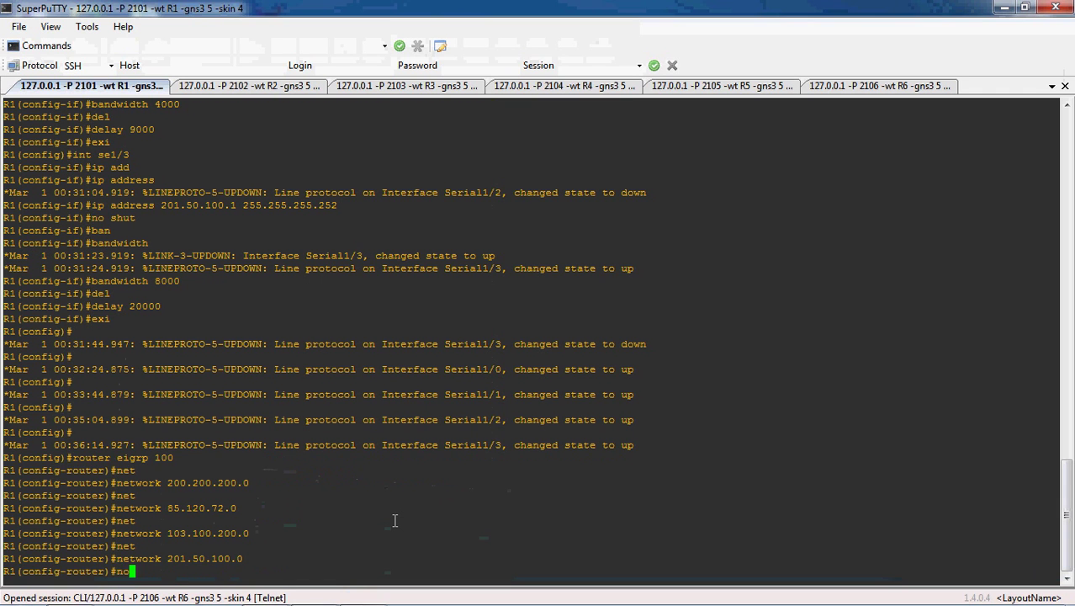
key("Tab")
key("Return")
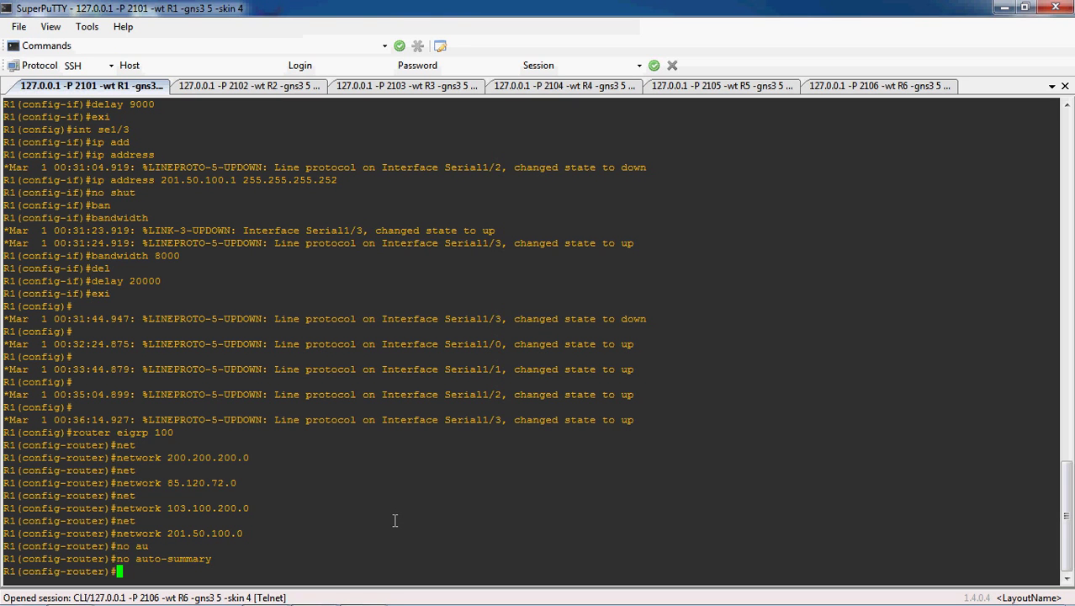
type("exi")
key("Return")
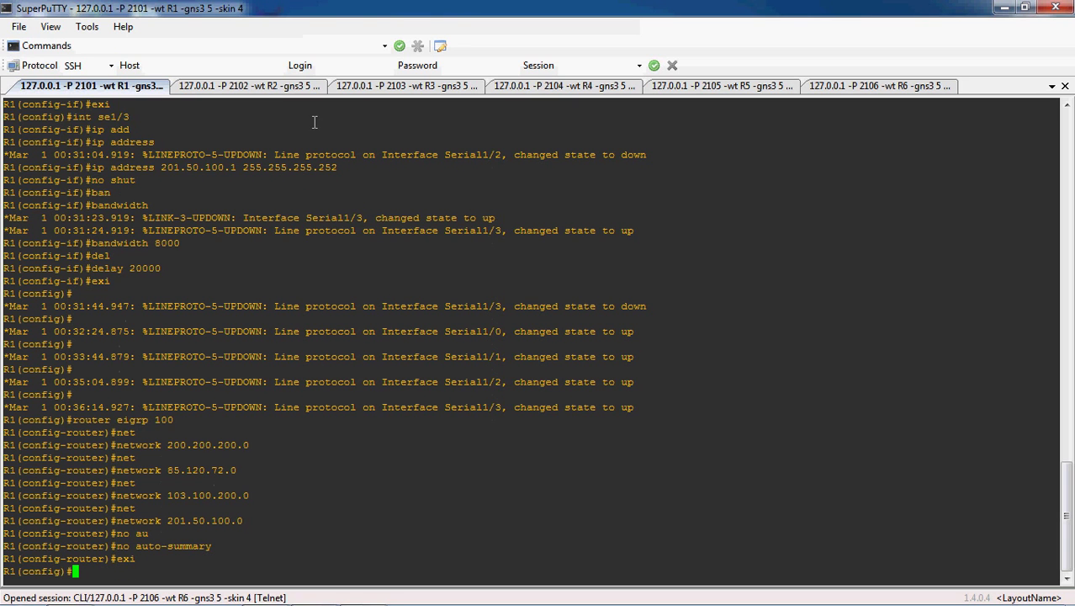
- On R2, start EIGRP process 100 and advertise network 100.100.100.0
left_click(271, 87)
type("router eigrp 100")
key("Return")
type("net")
key("Tab")
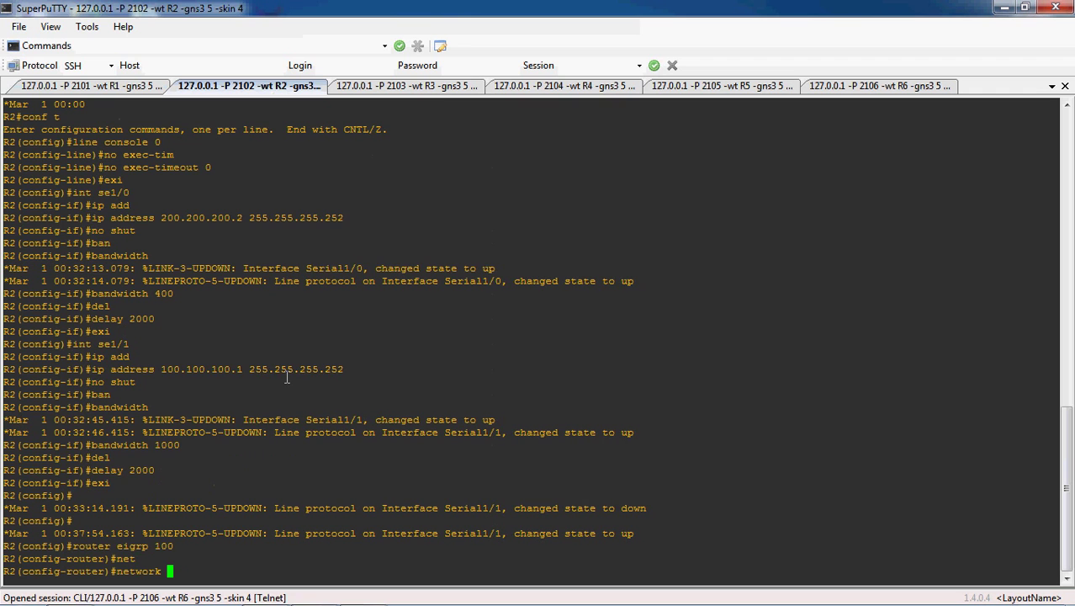
type("100.100.100.0")
key("Return")
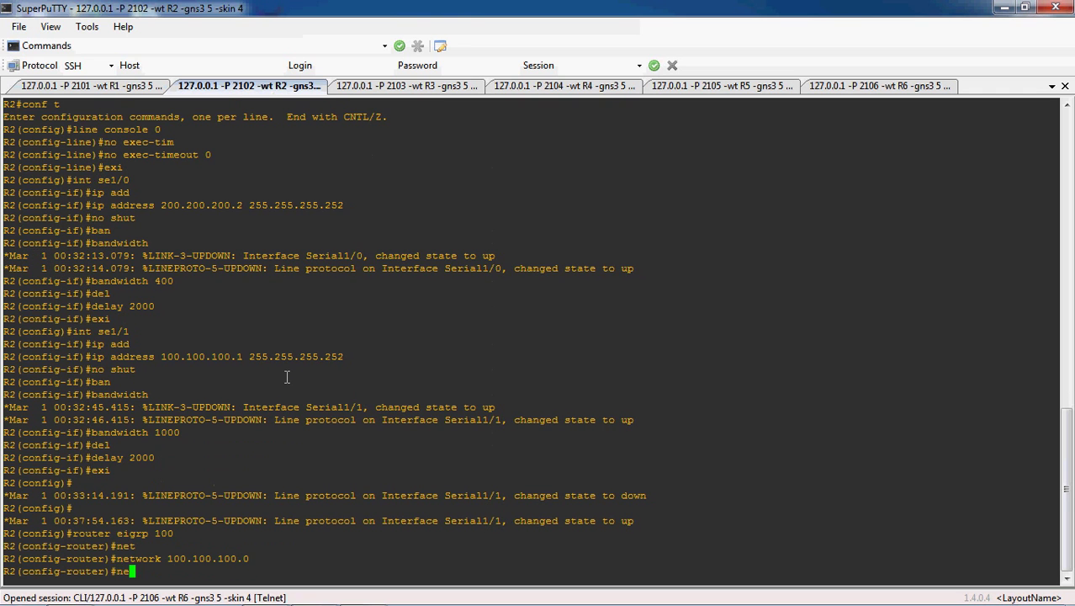
- Advertise network 200.200.200.0 in R2's EIGRP process
type("net")
key("Tab")
type("200.200.200.0")
key("Return")
- Disable automatic summarization for EIGRP on R2 and exit router configuration mode
type("no auto-summary")
key("Tab")
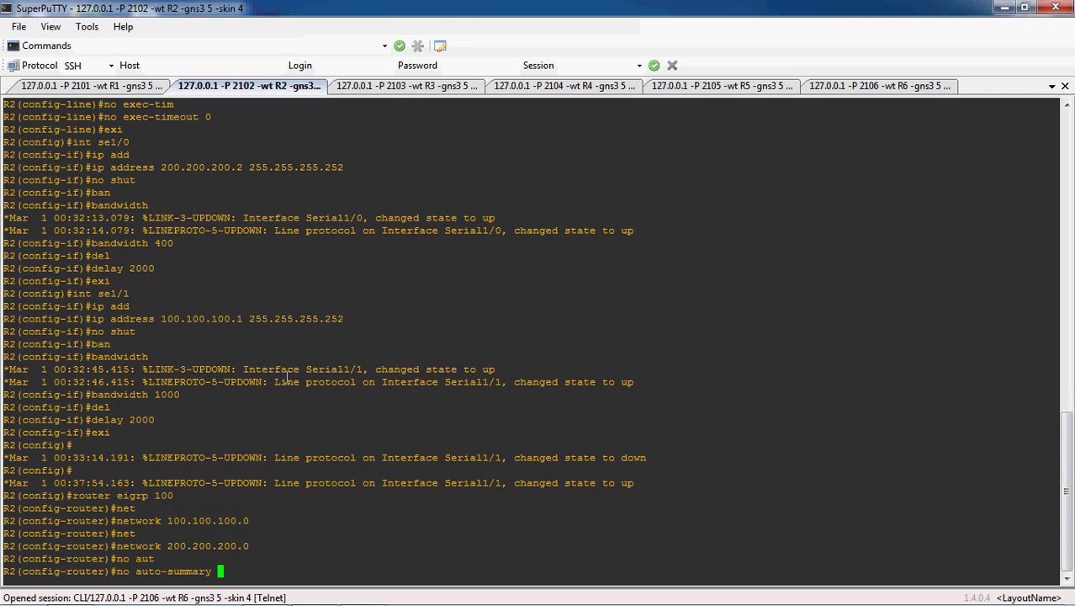
key("Return")
type("exi")
key("Return")
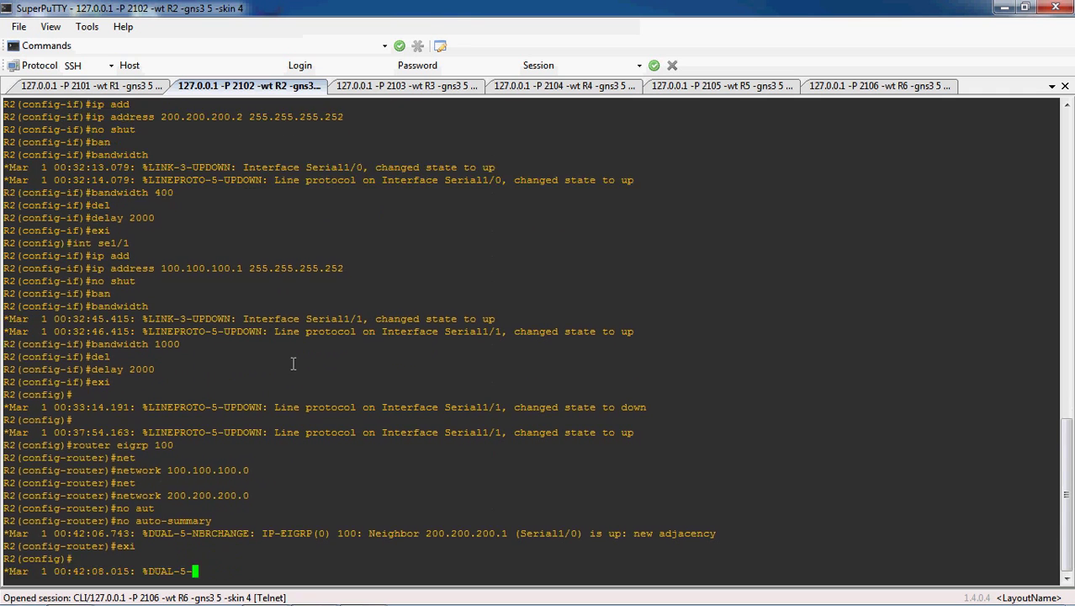
- On R3, start EIGRP process 100 and advertise network 85.120.72.0, consulting the topology in GNS3
left_click(402, 87)
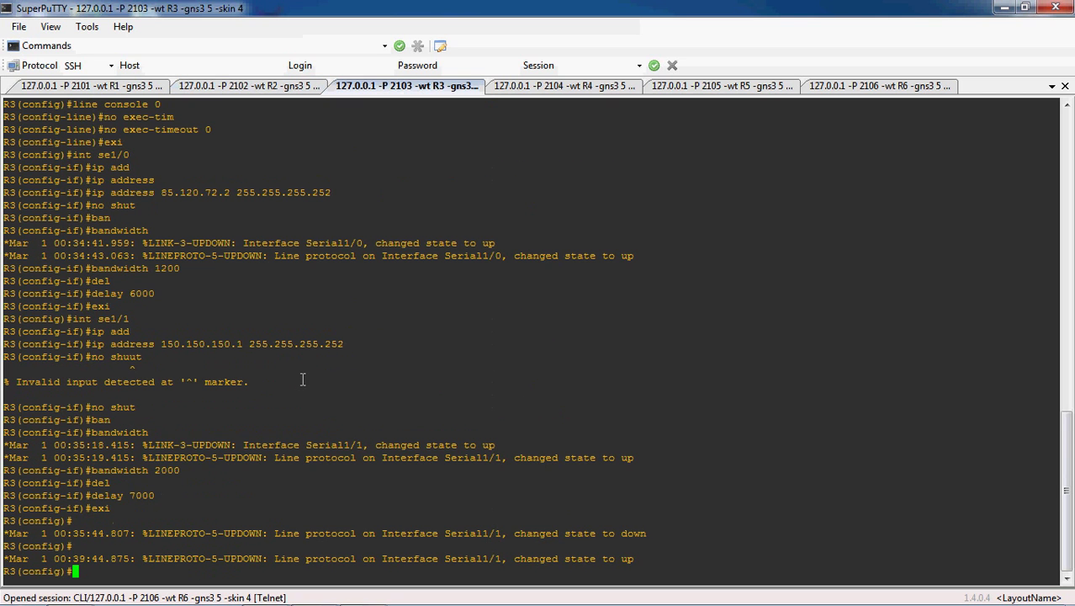
type("router eigrp 100")
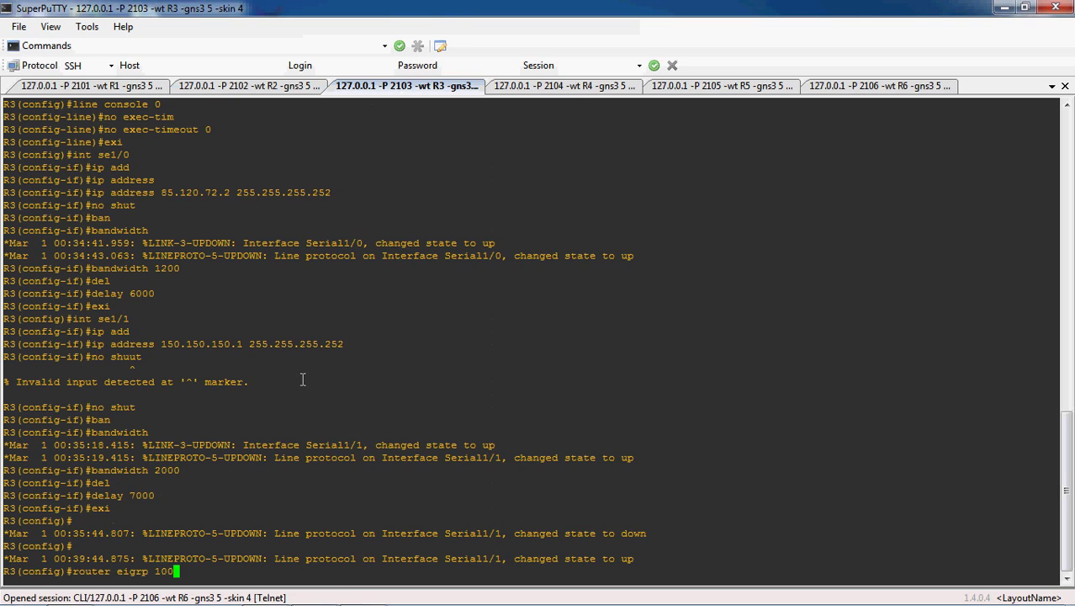
key("Return")
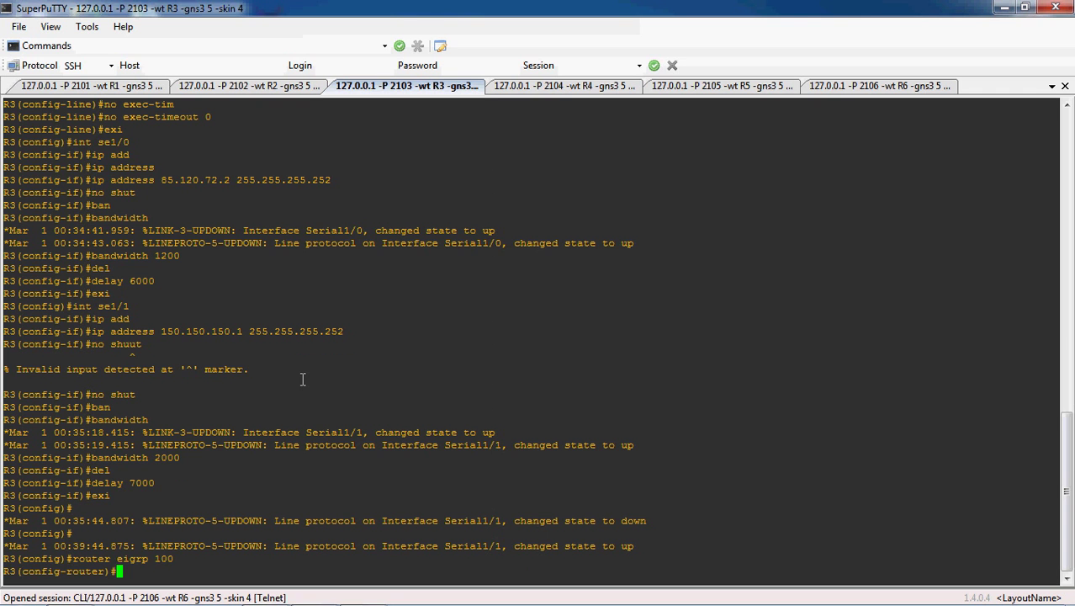
type("net")
key("Tab")
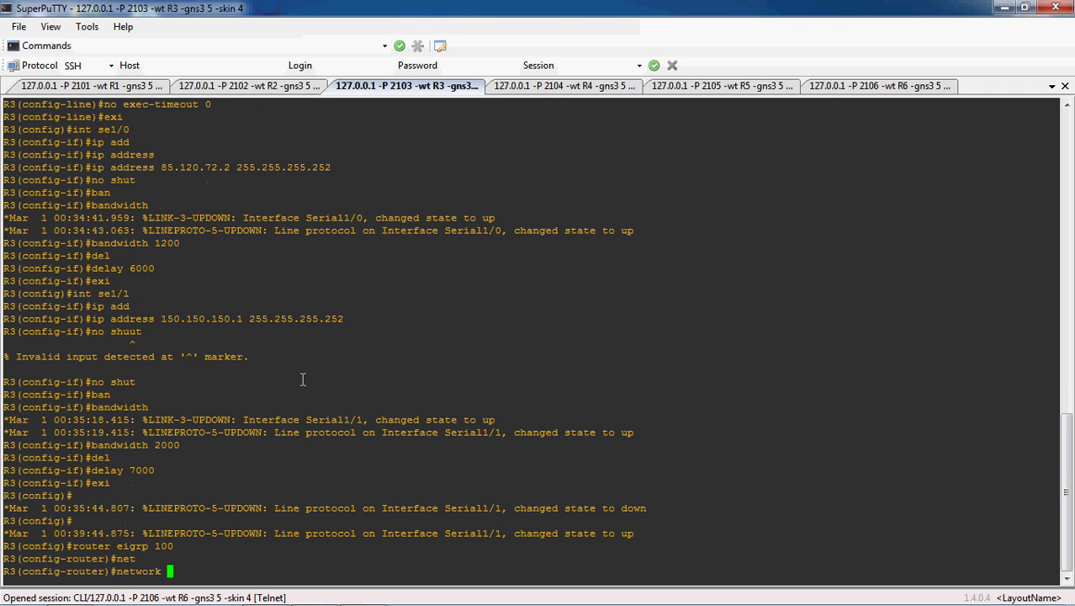
left_click(314, 592)
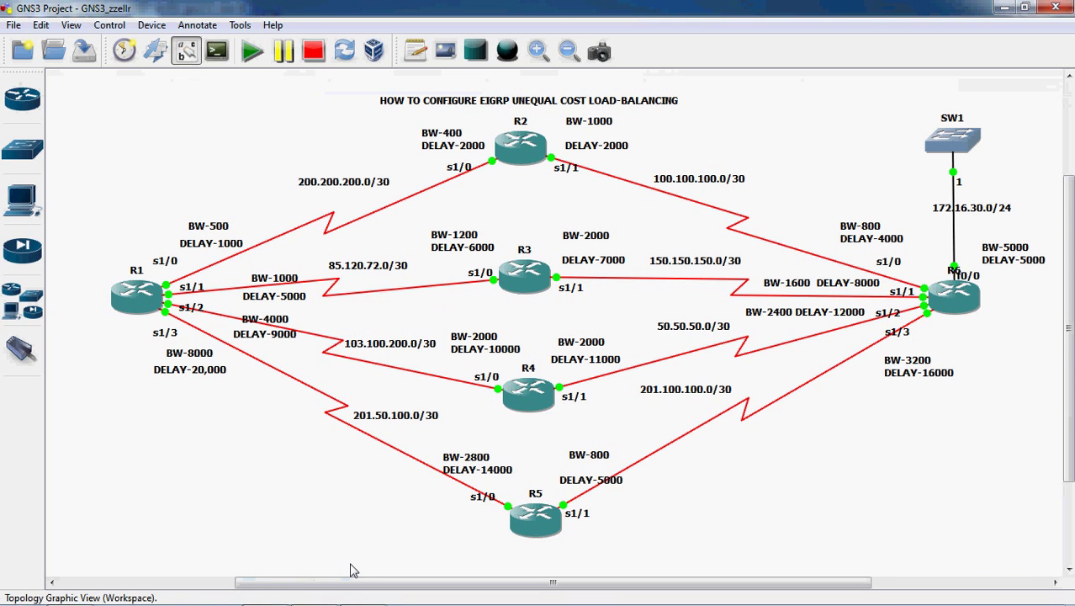
left_click(363, 590)
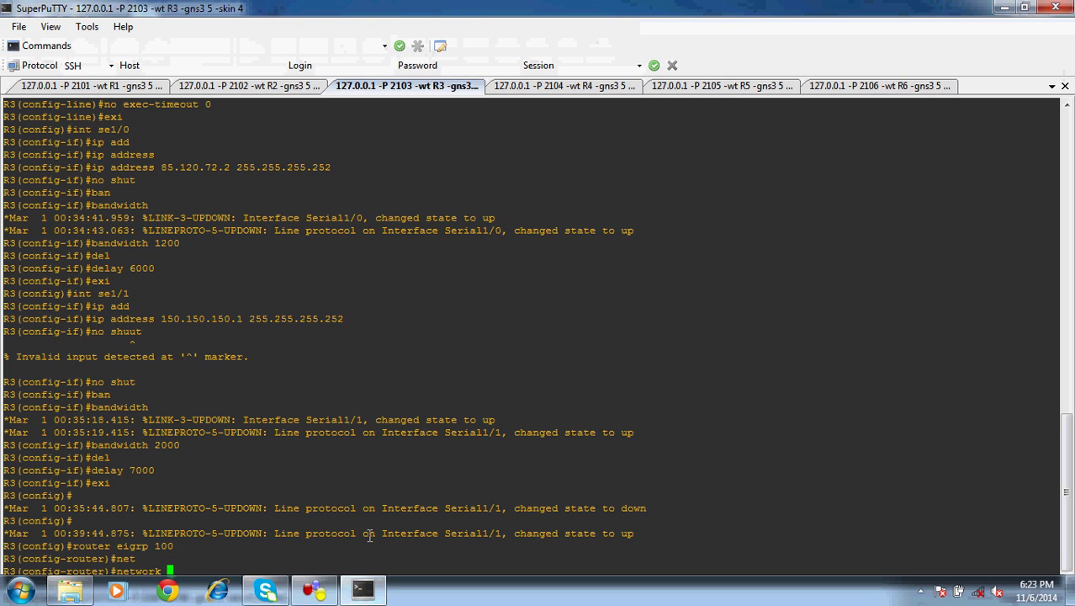
type("85.")
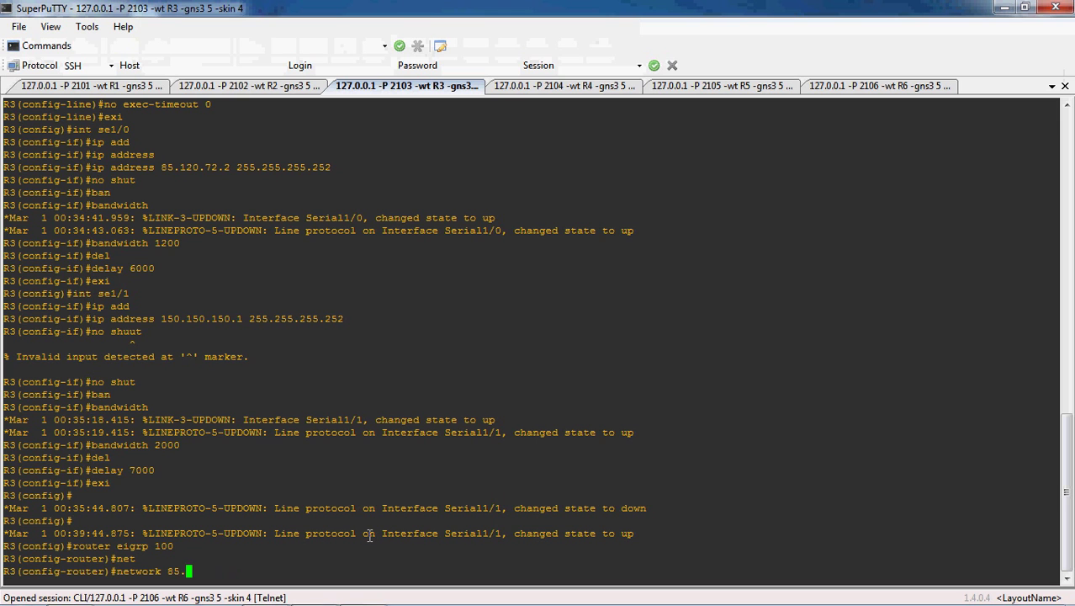
type("120.72.0")
key("Return")
- Advertise network 150.150.150.0 in R3's EIGRP process, checking the link address in the GNS3 topology
type("net")
key("Tab")
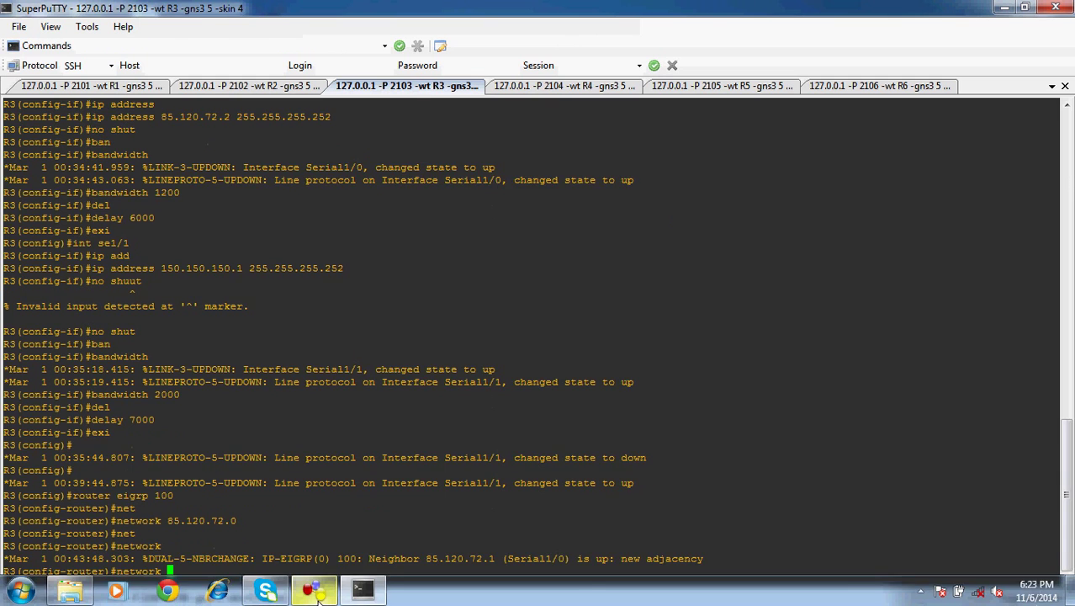
left_click(317, 593)
left_click(316, 593)
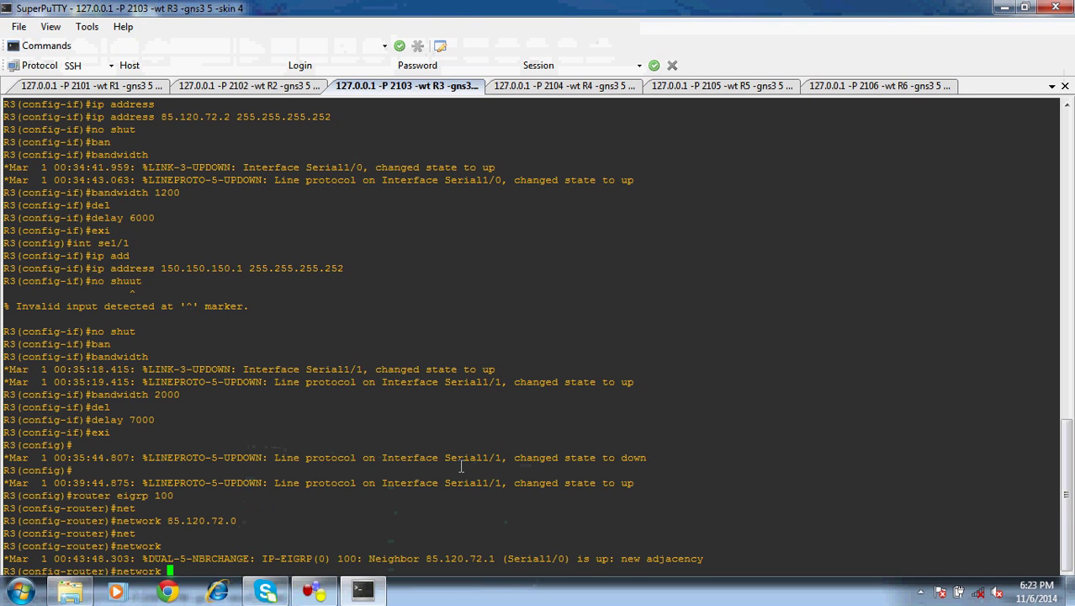
type("150.150.1")
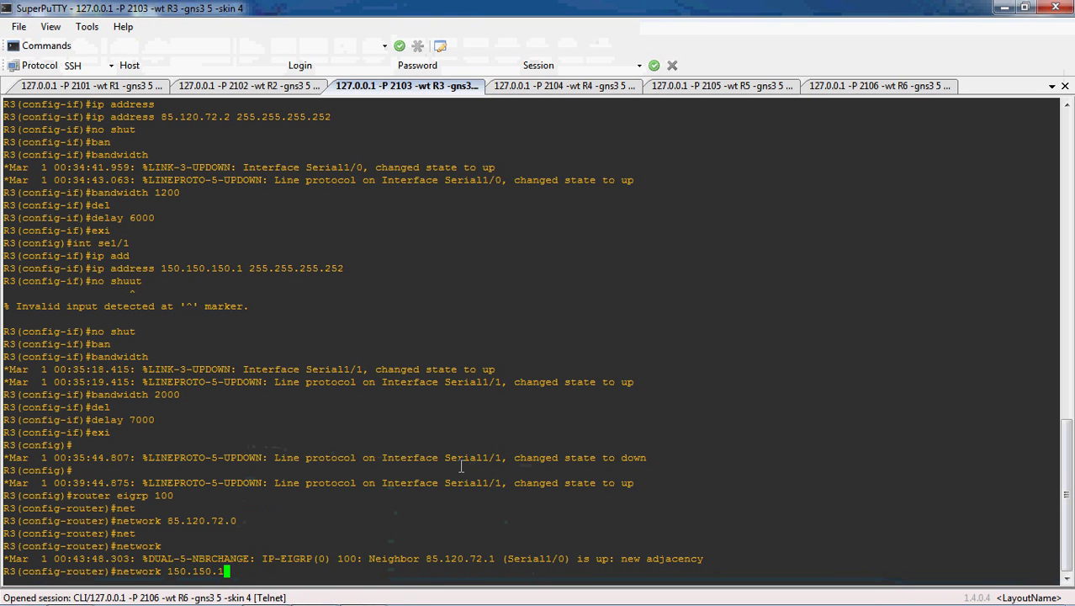
type("50.0.")
key("Return")
- Disable automatic summarization for EIGRP on R3 and exit router configuration mode
type("no aut")
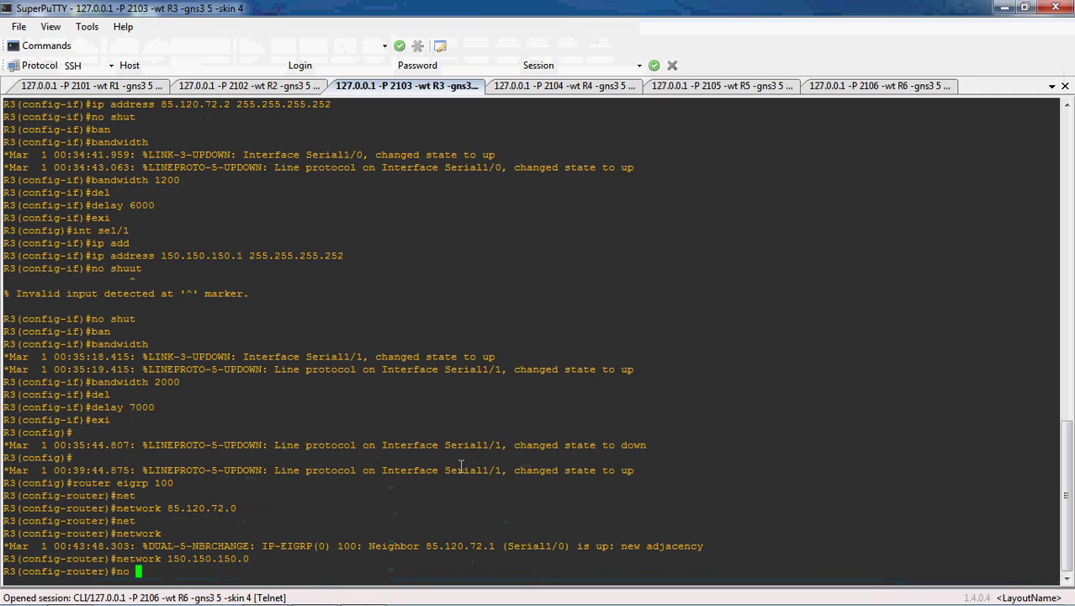
key("Tab")
key("Return")
type("exi")
key("Return")
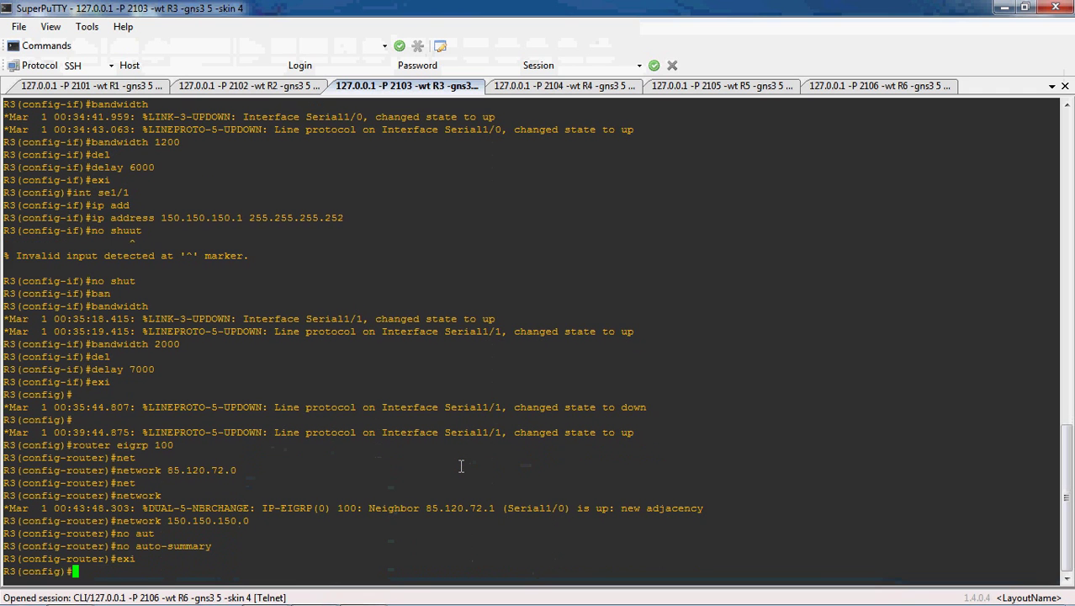
- Switch to R4's console session and start EIGRP process 100
left_click(578, 89)
type("router")
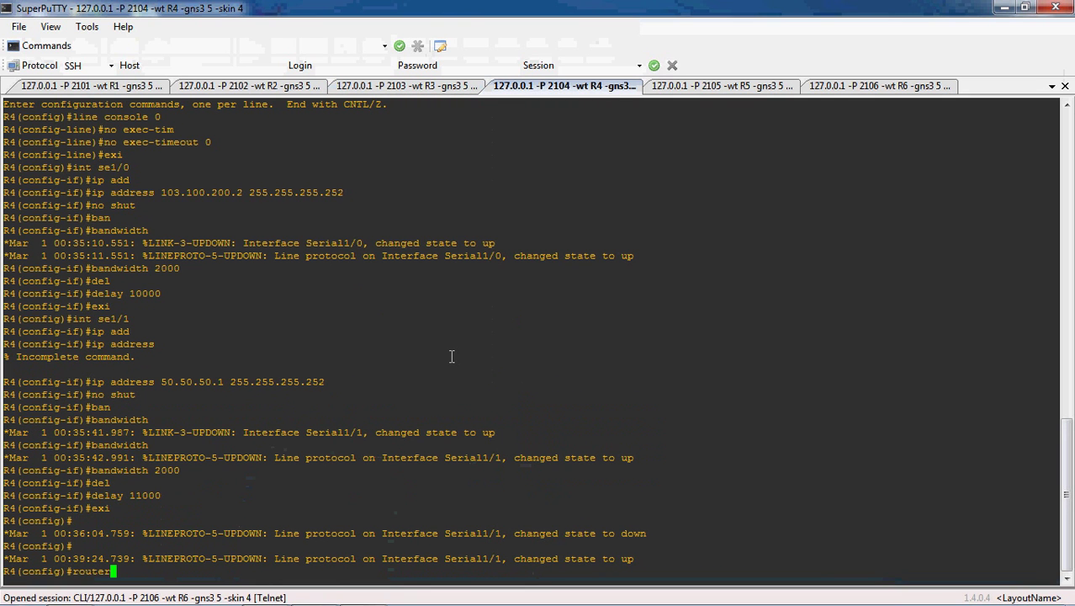
type(" eigrp 100")
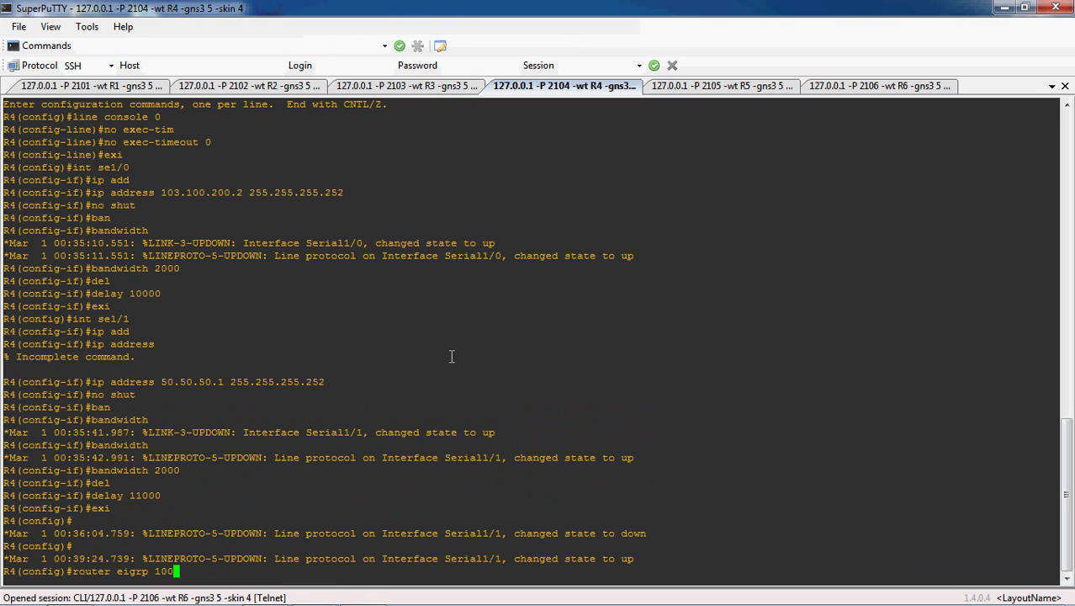
key("Return")
- Advertise network 103.100.200.0 in R4's EIGRP process, consulting the GNS3 topology for R4's link addresses
type("ne")
key("Tab")
type("t")
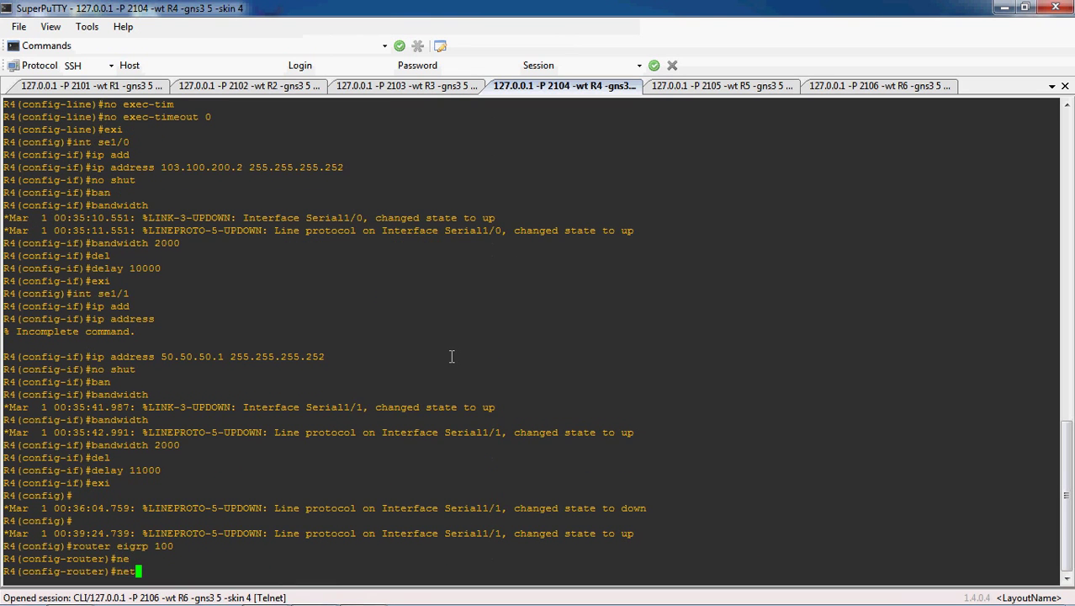
key("Tab")
left_click(316, 592)
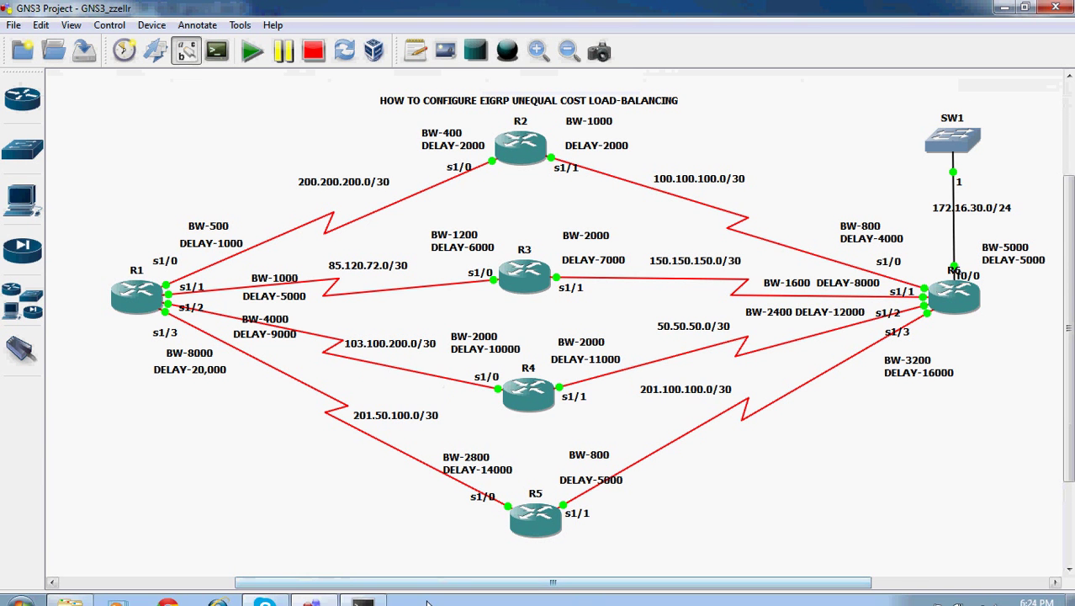
left_click(363, 600)
type("103.100.200.,0")
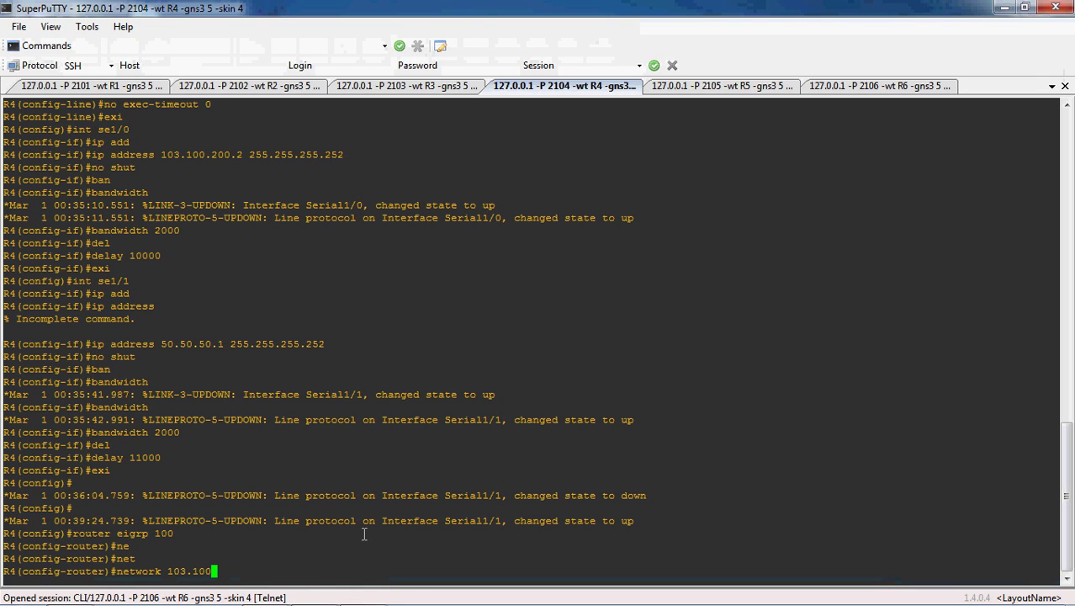
key("BackSpace")
key("BackSpace")
key("BackSpace")
type(".0")
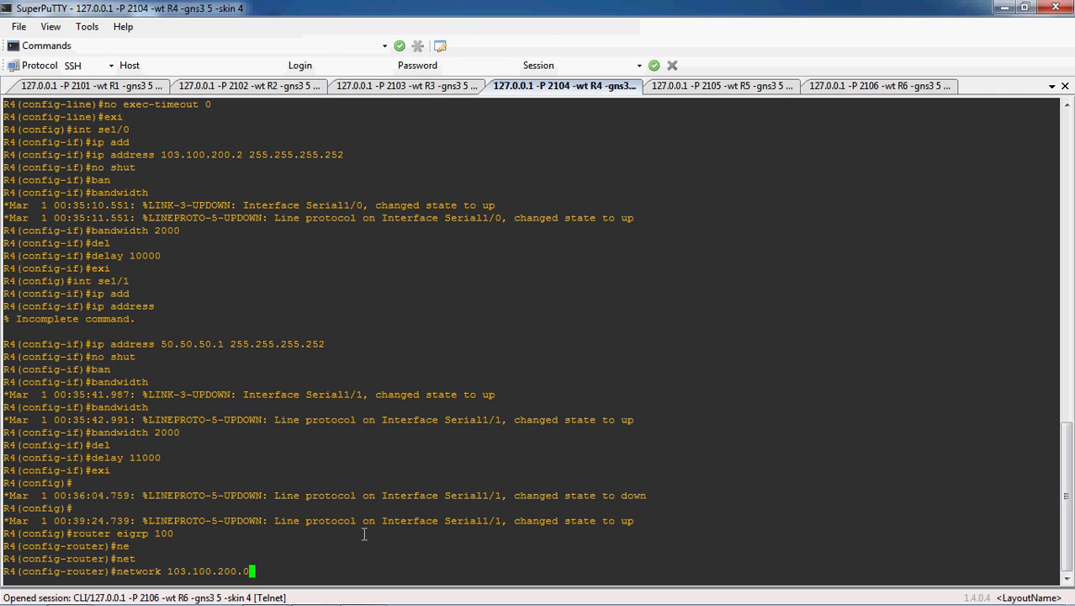
left_click(314, 590)
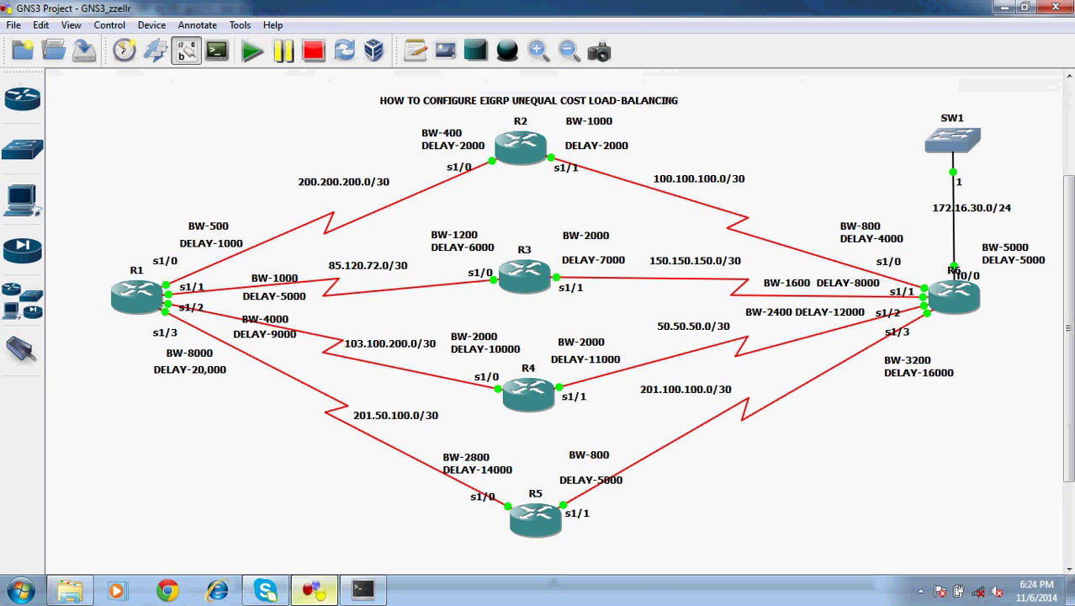
left_click(314, 590)
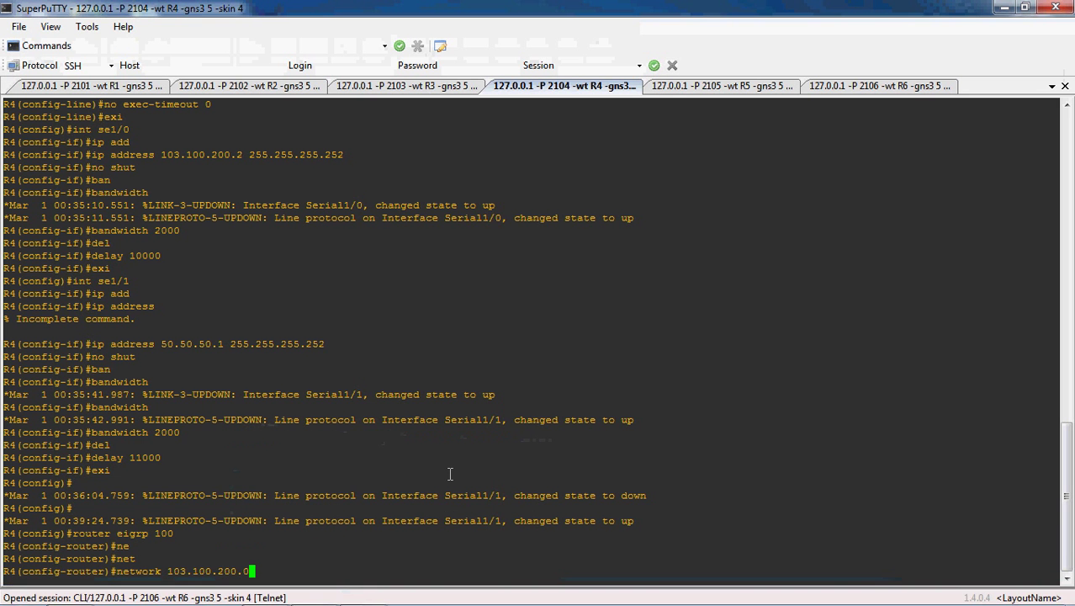
key("Return")
- Advertise network 50.50.50.0 in R4's EIGRP process
type("net")
key("Tab")
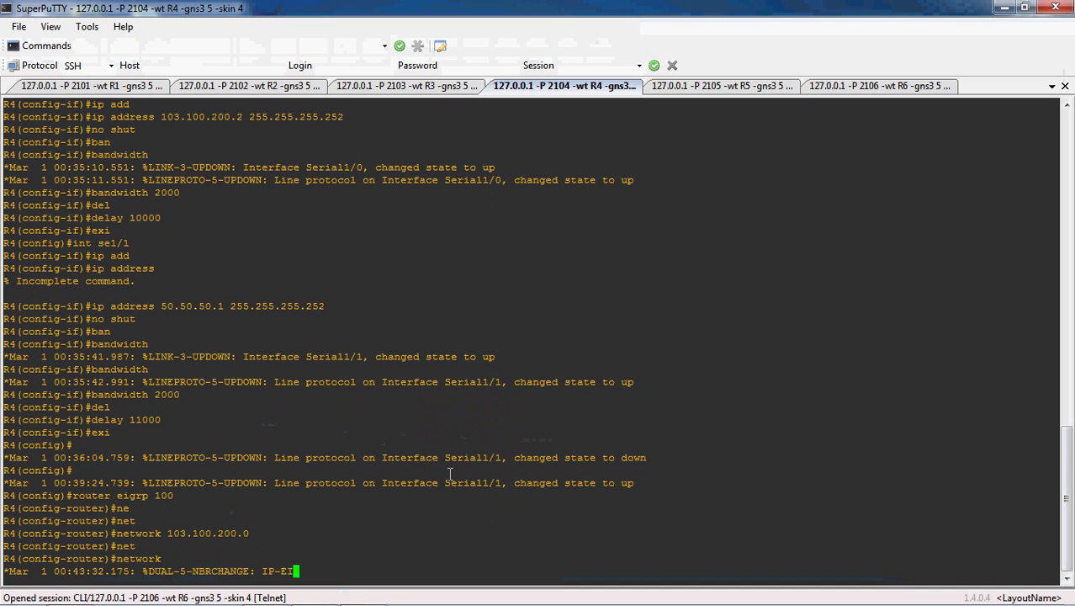
type("50.50.50.0")
key("Return")
- Disable automatic summarization for EIGRP on R4 and exit router configuration mode
type("no")
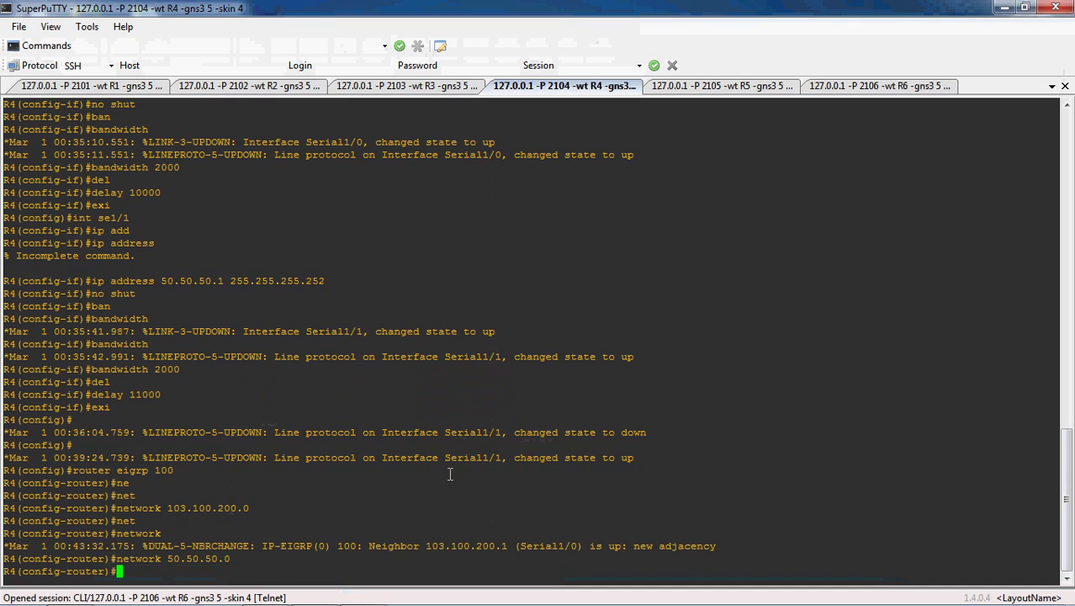
type(" aut")
key("Tab")
key("Return")
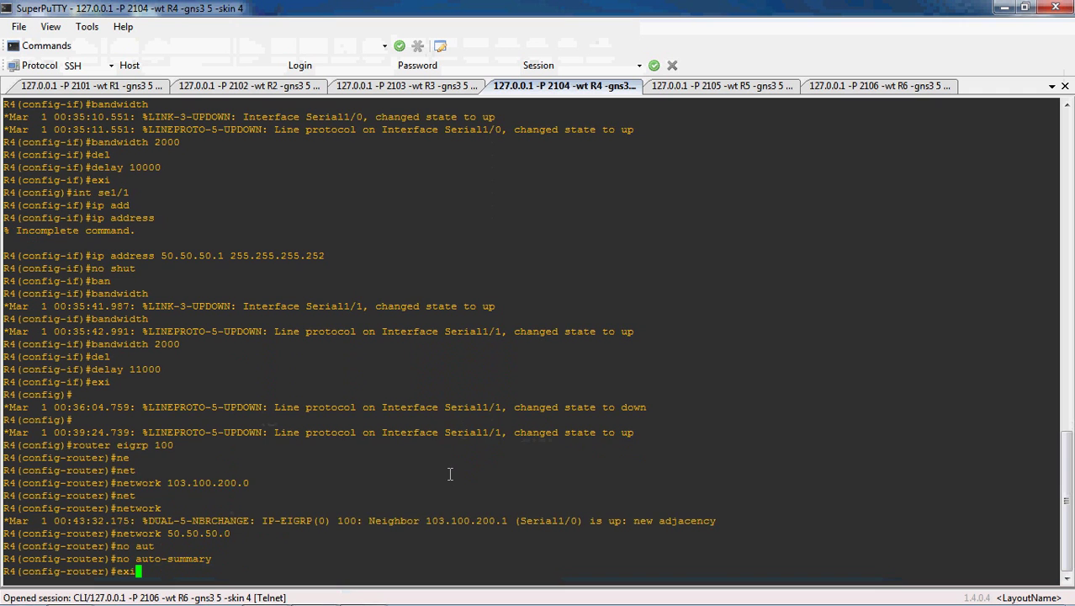
type("exi")
key("Return")
- Switch to R5's console session and start EIGRP process 100
left_click(721, 85)
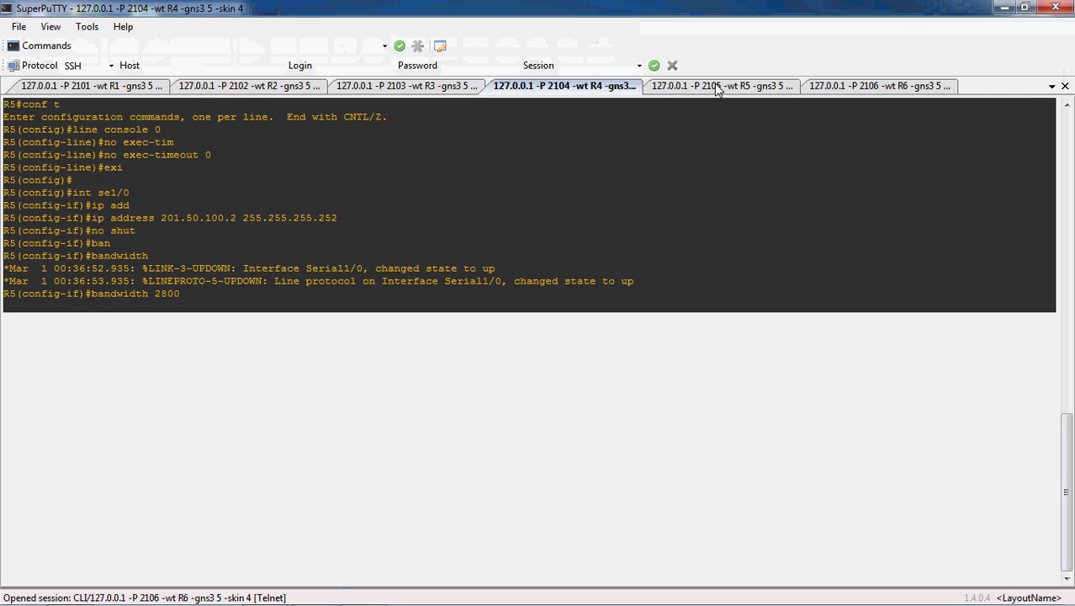
type("r")
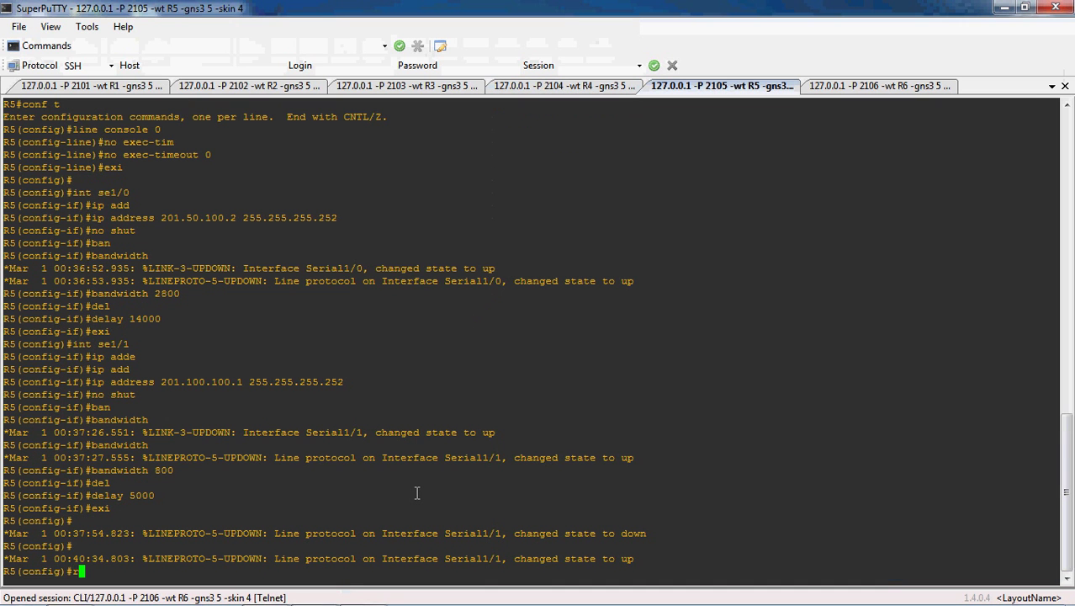
type("outer eigrp")
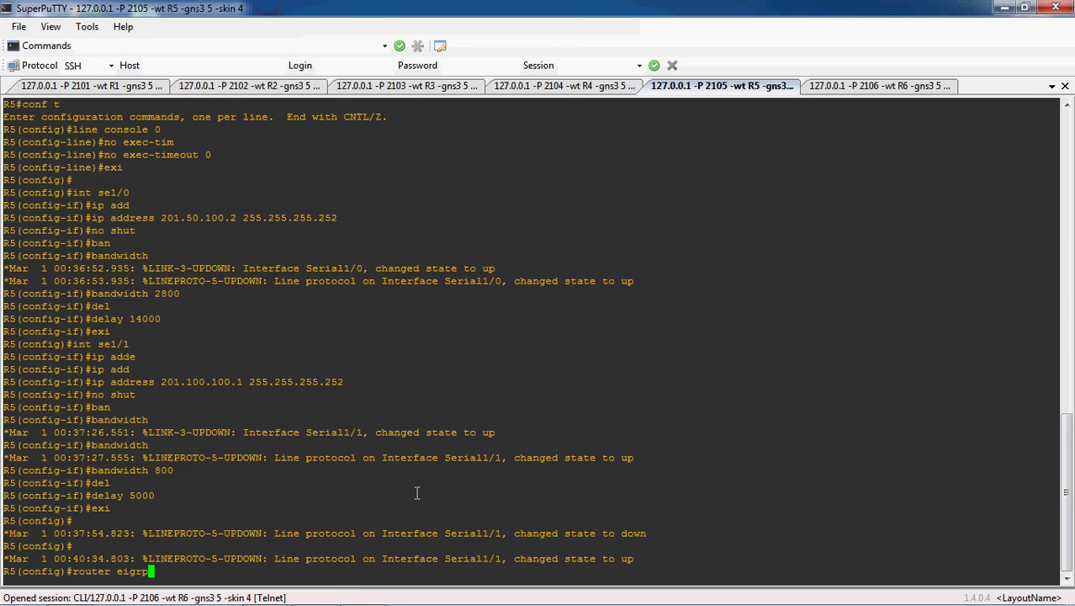
type(" 100")
key("Return")
- Advertise network 201.50.100.0 in R5's EIGRP process, reading the R1–R5 link address from the GNS3 topology
type("net")
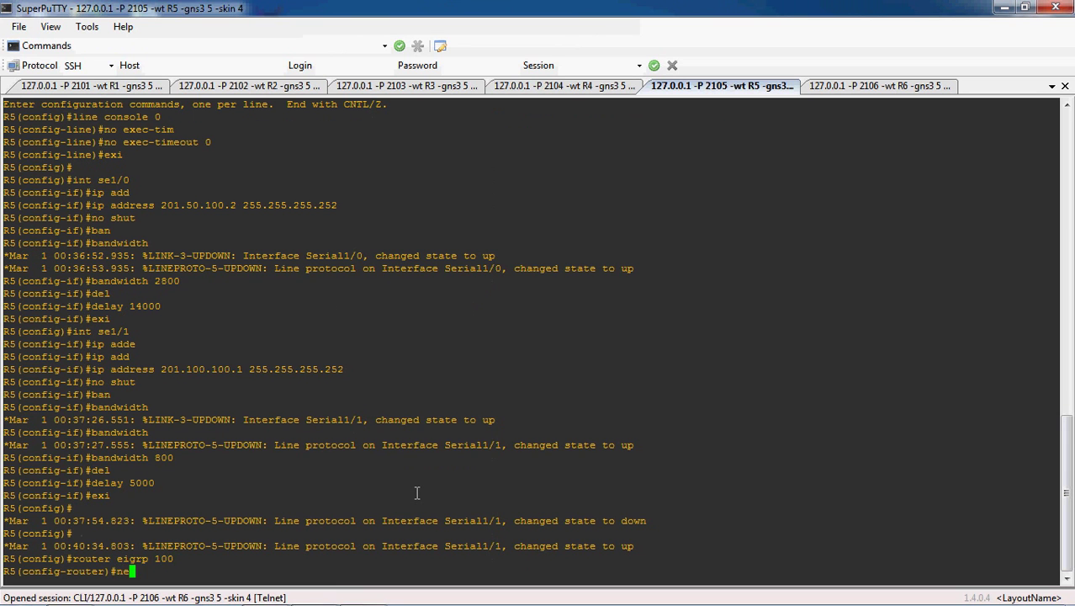
key("Tab")
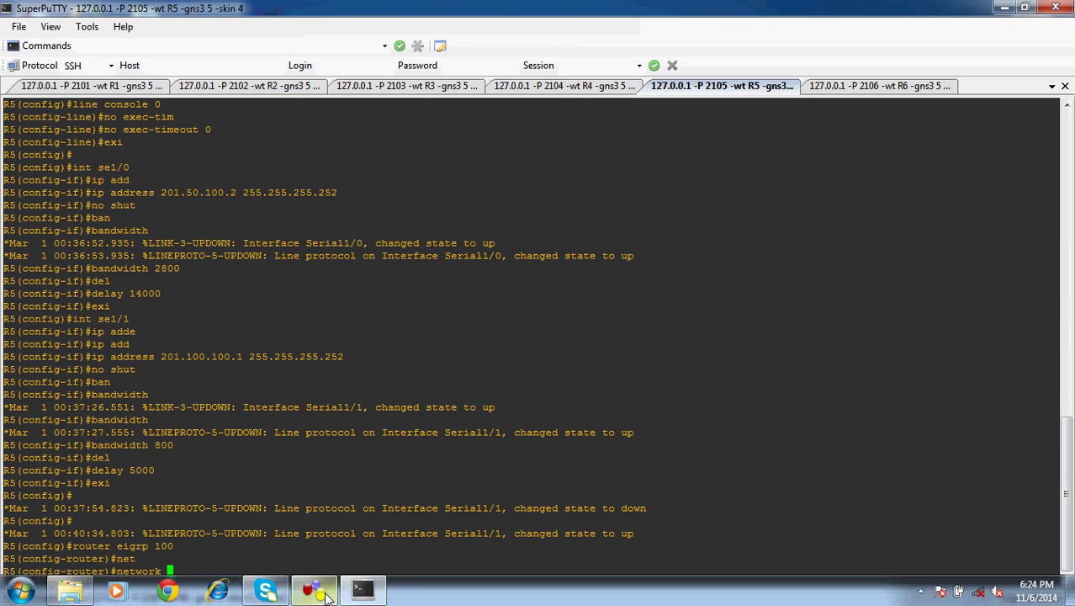
left_click(315, 592)
left_click(316, 593)
left_click(315, 593)
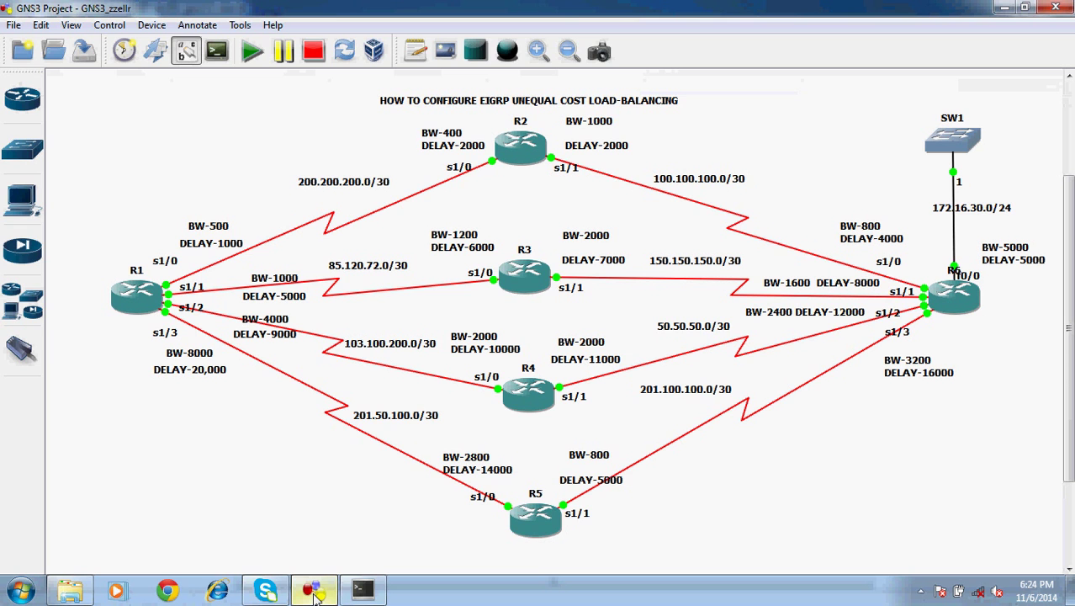
left_click(315, 593)
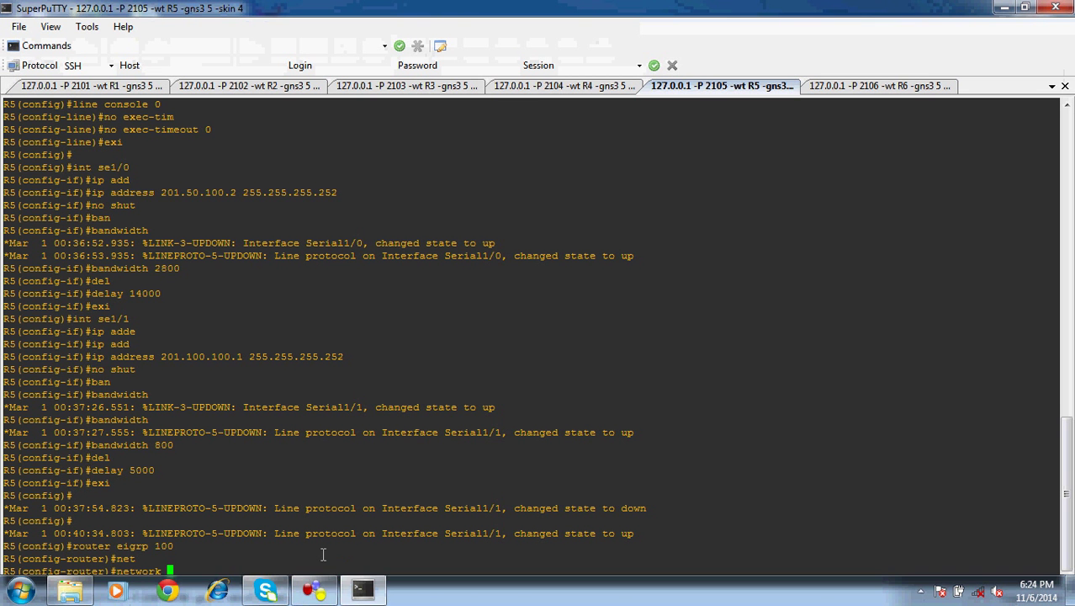
type("201")
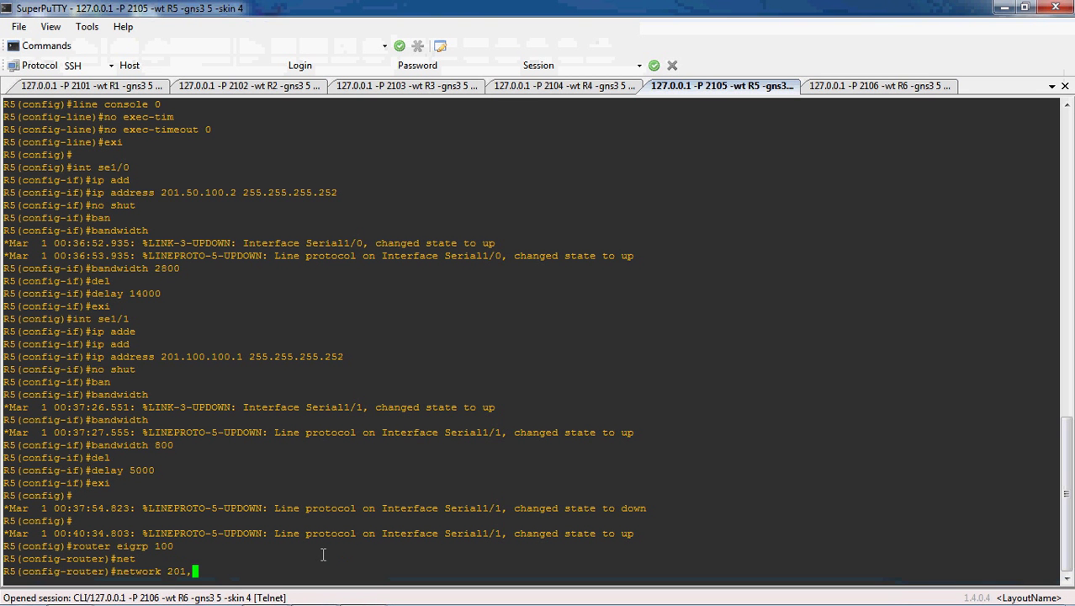
type(".50.100.0")
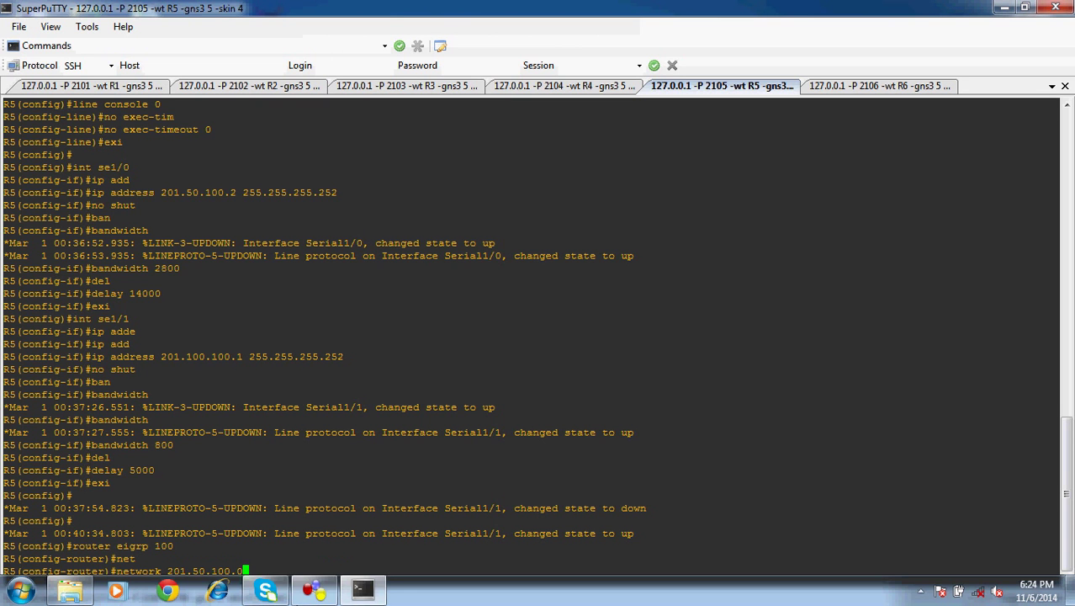
left_click(318, 591)
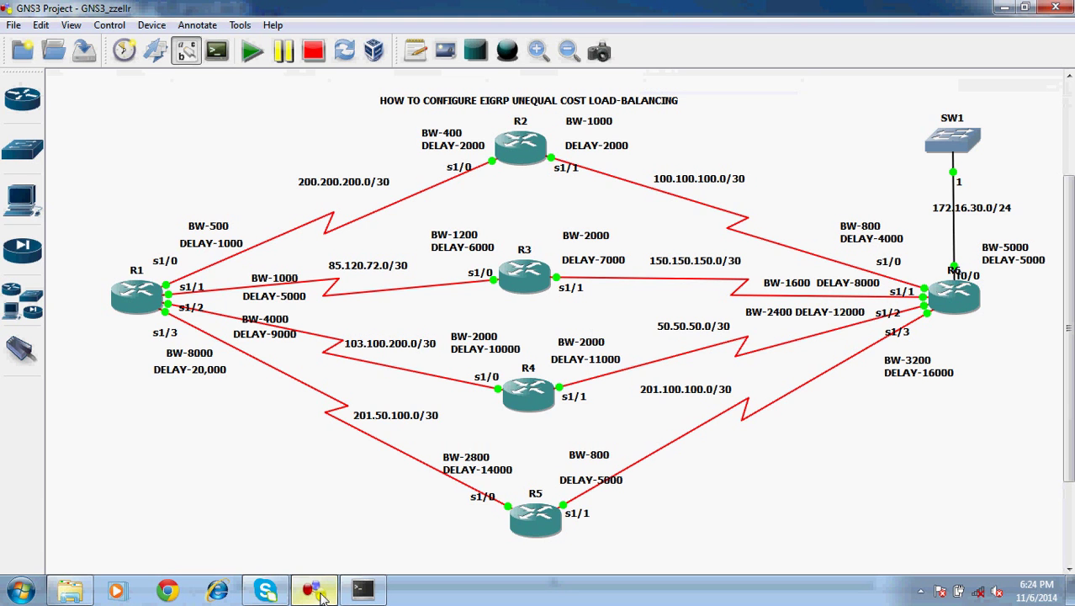
left_click(363, 592)
key("Return")
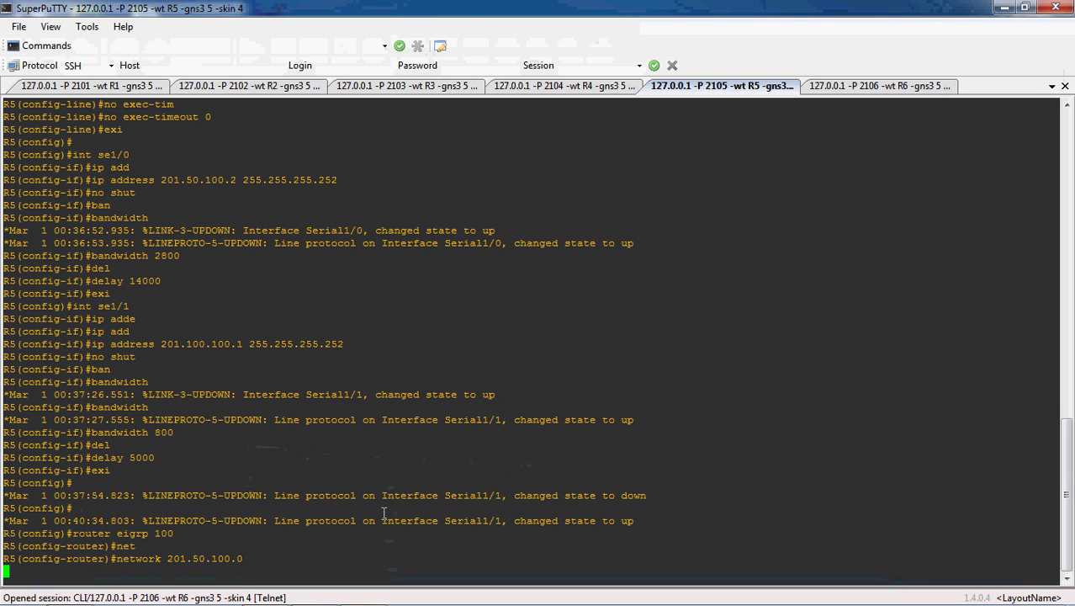
- Advertise network 201.100.100.0 in R5's EIGRP process, checking the R5–R6 link address in the GNS3 topology
type("negt")
key("BackSpace")
key("BackSpace")
type("t")
key("Tab")
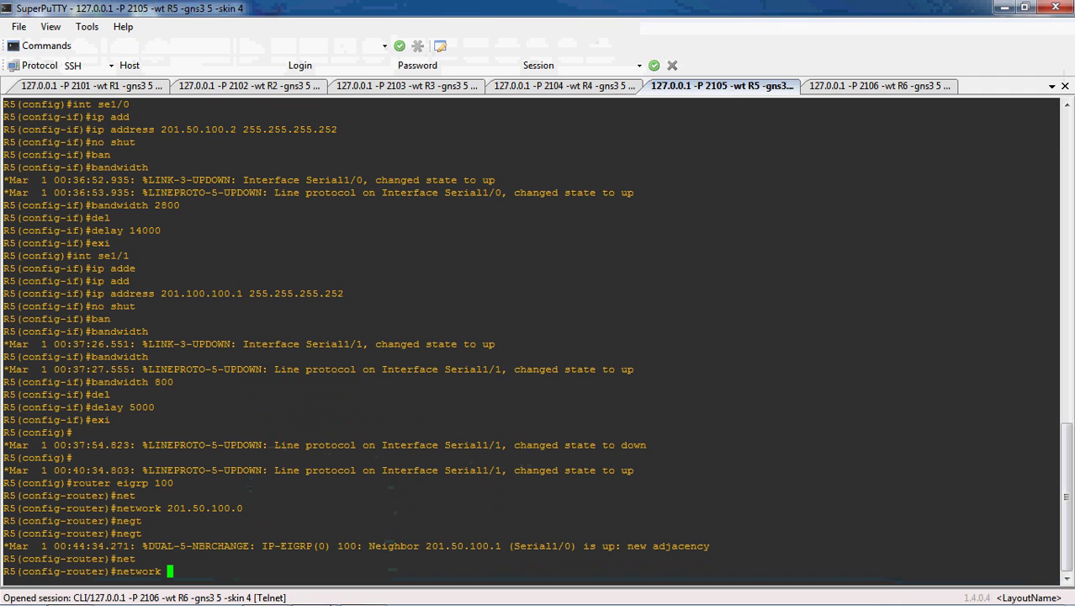
left_click(318, 591)
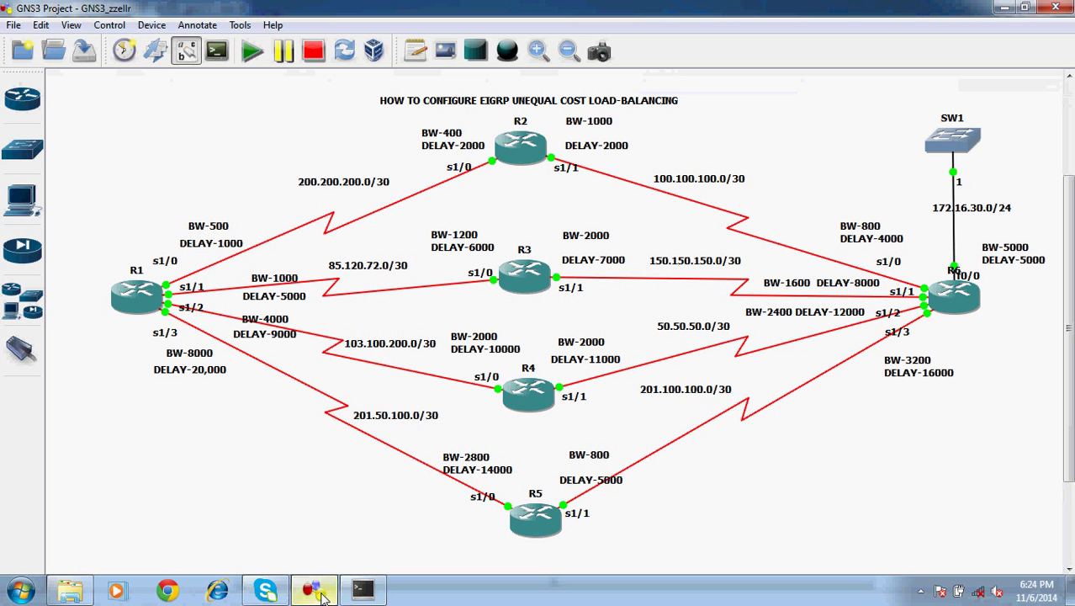
left_click(322, 591)
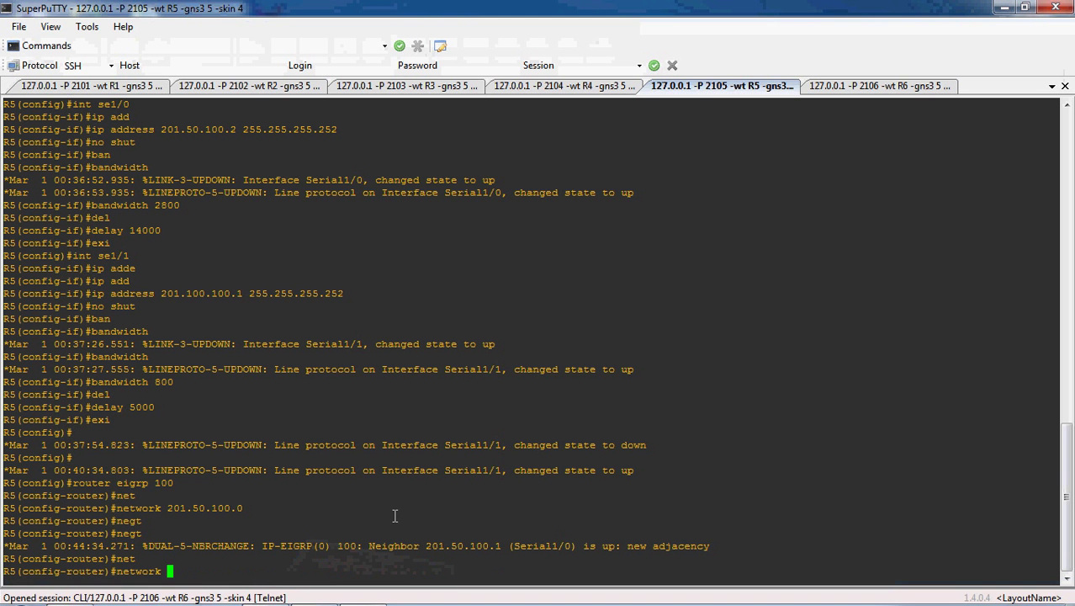
type("201.100.100.0")
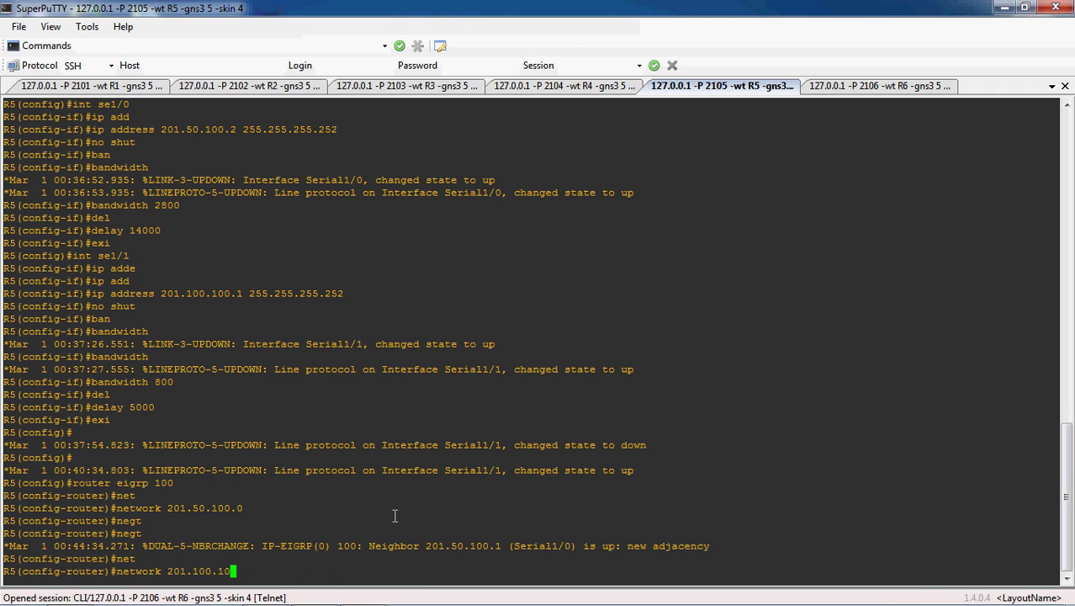
key("Return")
- Disable automatic summarization for EIGRP on R5 and exit router configuration mode
type("no aut")
key("Tab")
key("Return")
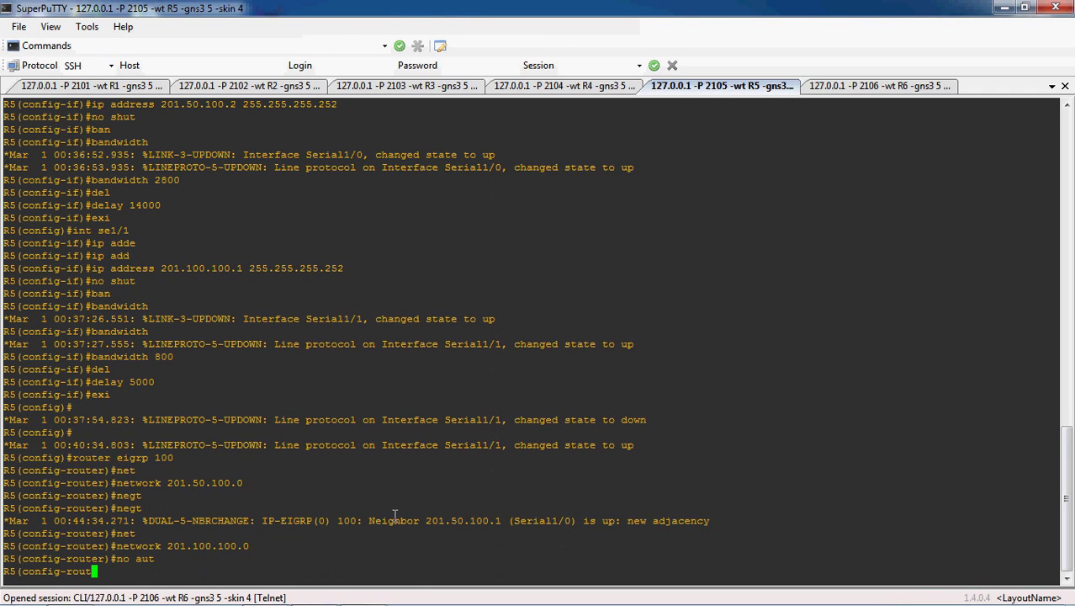
type("exi")
key("Return")
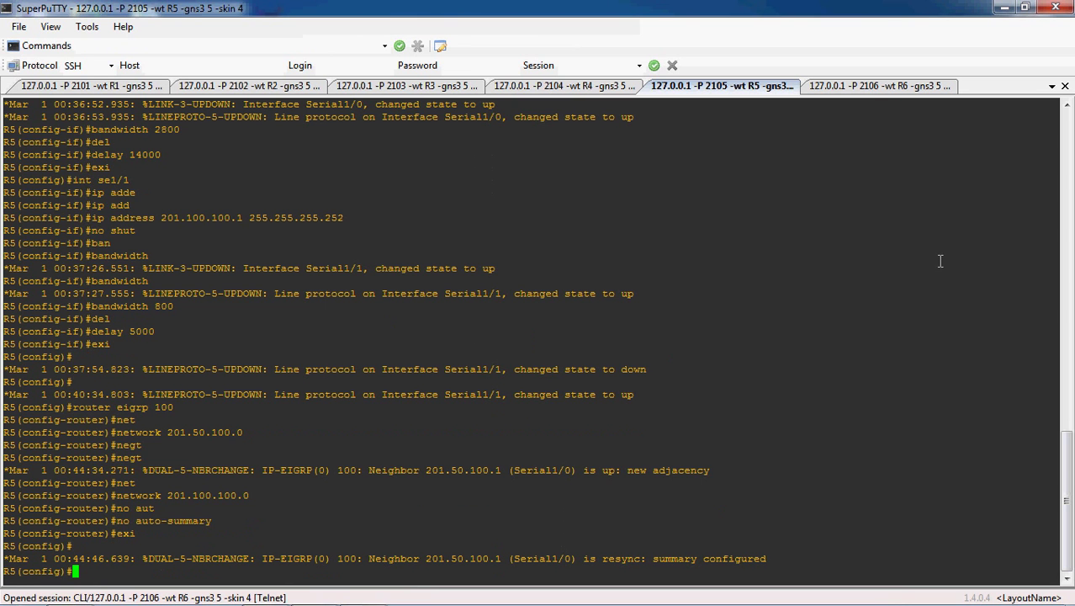
- Switch to R6's console session and start EIGRP process 100
left_click(871, 87)
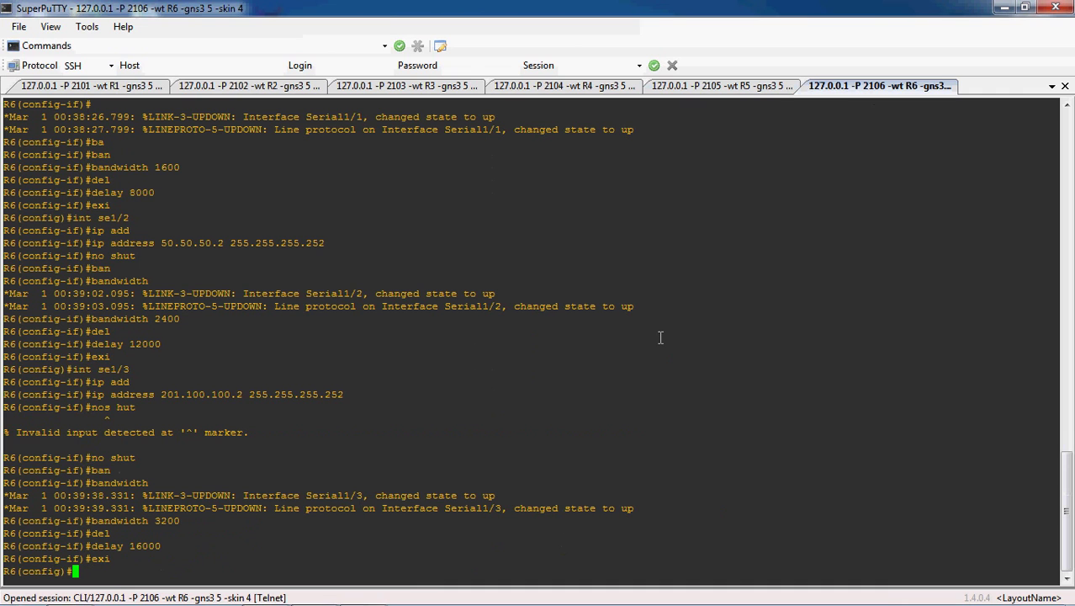
type("router eigrp 100")
key("Return")
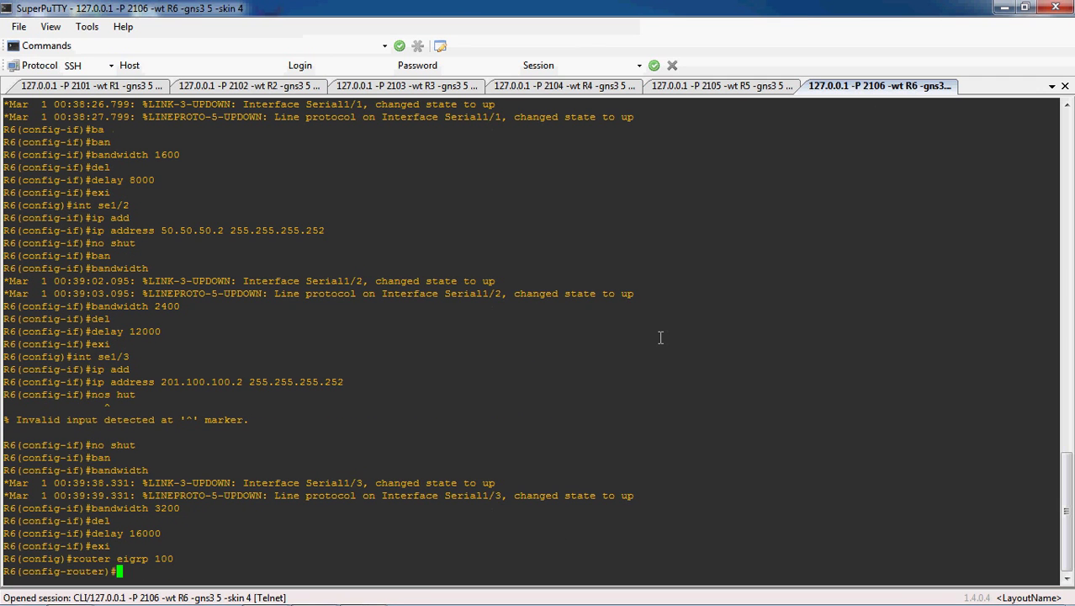
- Advertise network 172.16.30.0 in R6's EIGRP process, reading the R6–SW1 LAN address from the GNS3 topology
type("n et")
key("Return")
key("BackSpace")
key("BackSpace")
key("BackSpace")
type("et")
key("Tab")
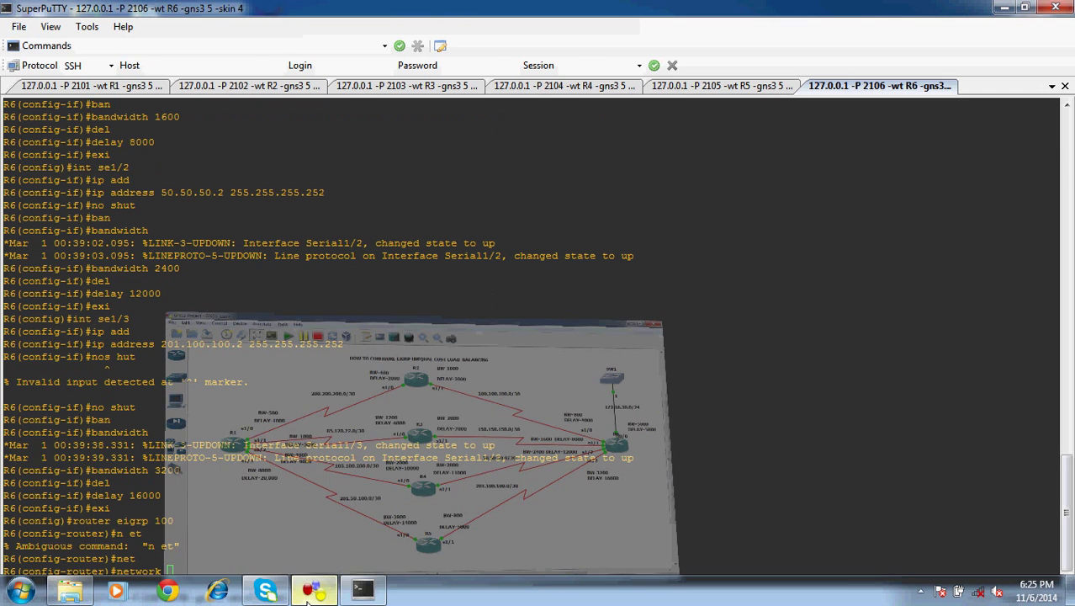
left_click(296, 599)
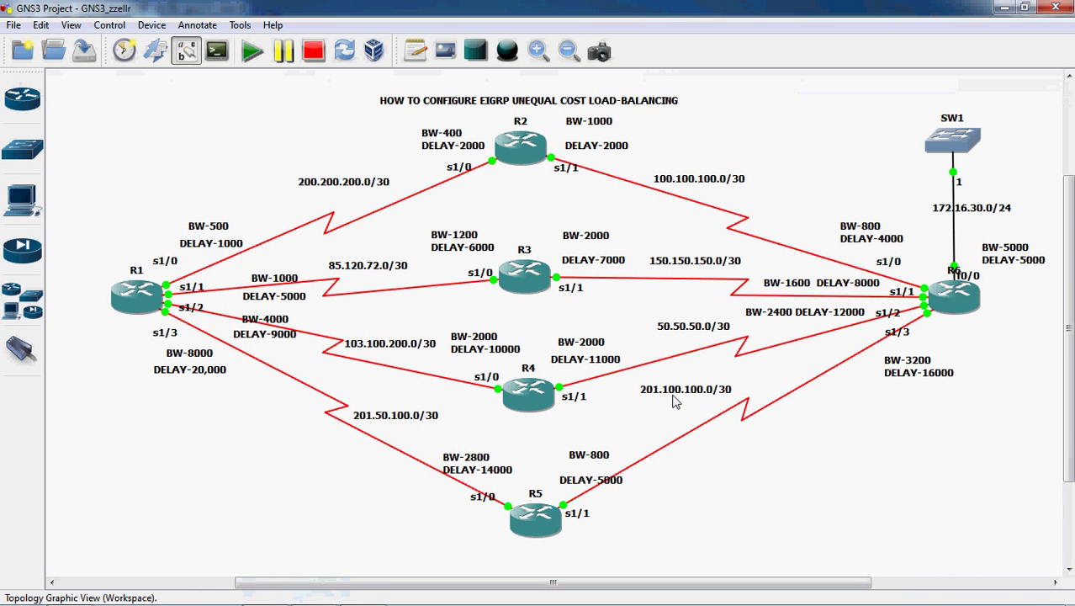
left_click(363, 593)
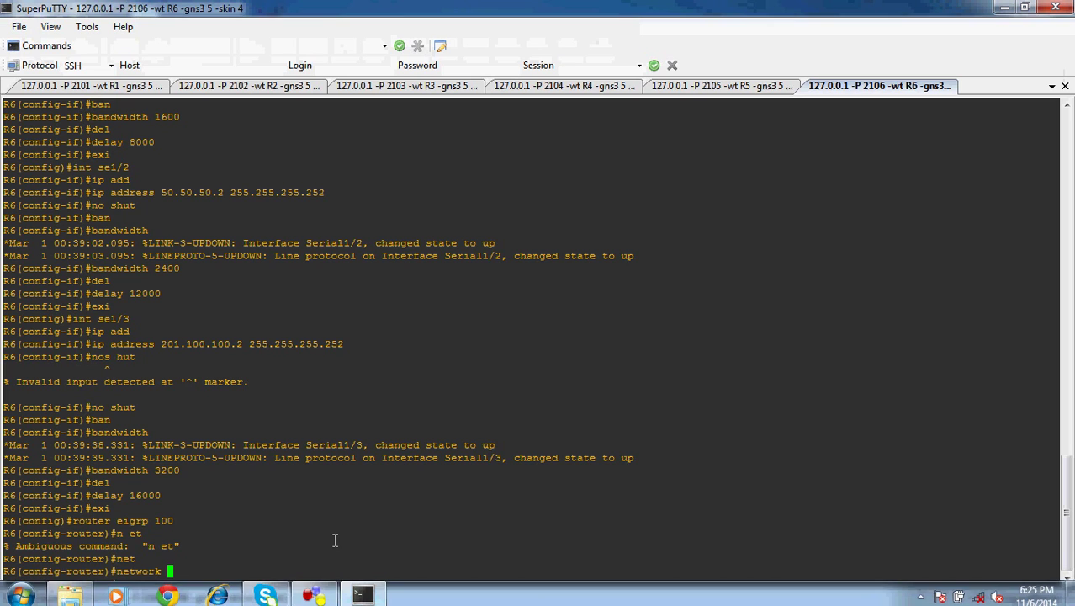
type("172.16.")
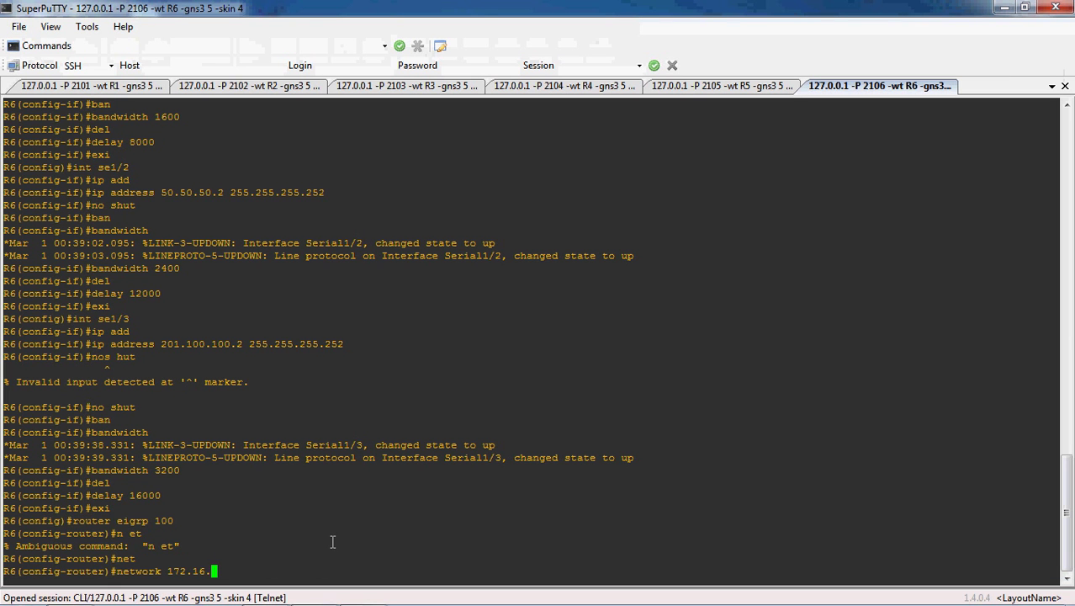
type("30.0")
key("Return")
- Advertise the R2–R6 link network 100.100.100.0 in R6's EIGRP process
type("net")
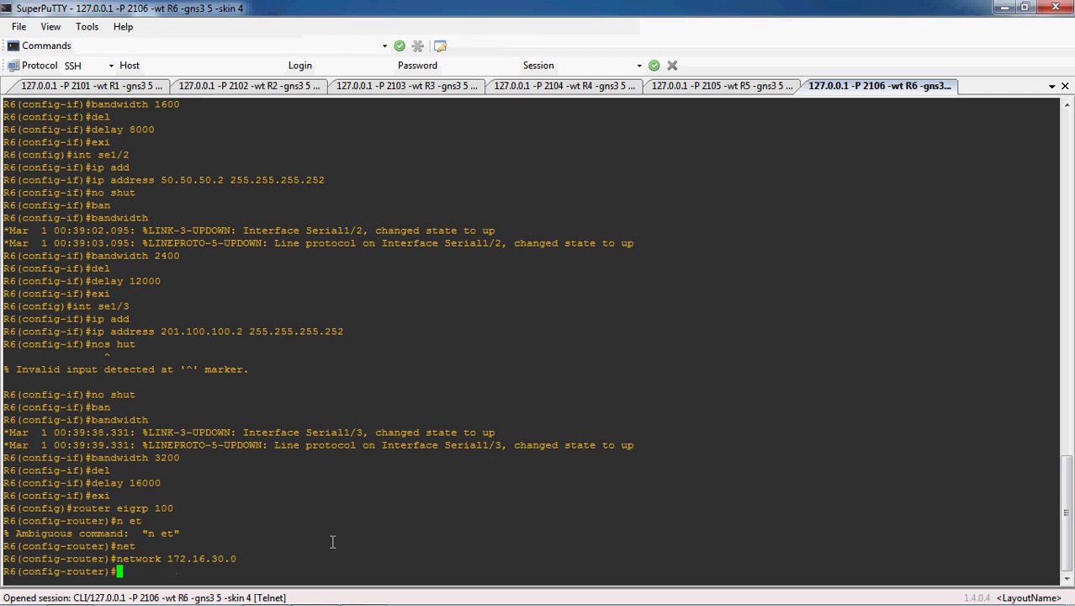
key("Tab")
type("100.100.")
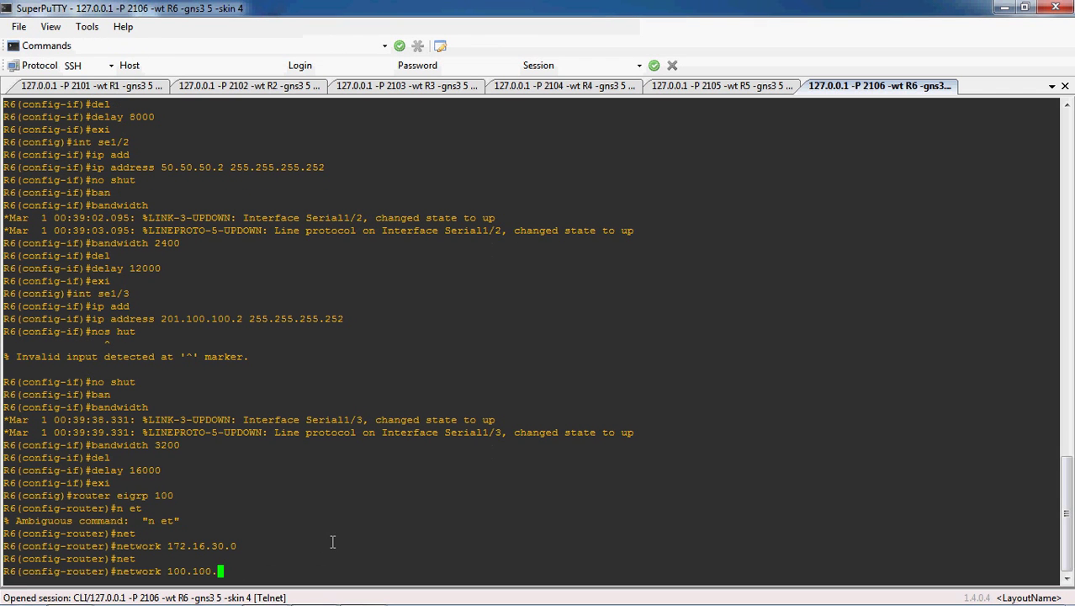
type("100.0")
key("Return")
- Advertise the R3–R6 link network 150.150.150.0 in R6's EIGRP process
type("net")
key("Tab")
type("150.150.150.0")
key("Return")
- Advertise network 50.50.50.0 in R6's EIGRP process, checking the R4–R6 link address in the GNS3 topology
type("net")
key("Tab")
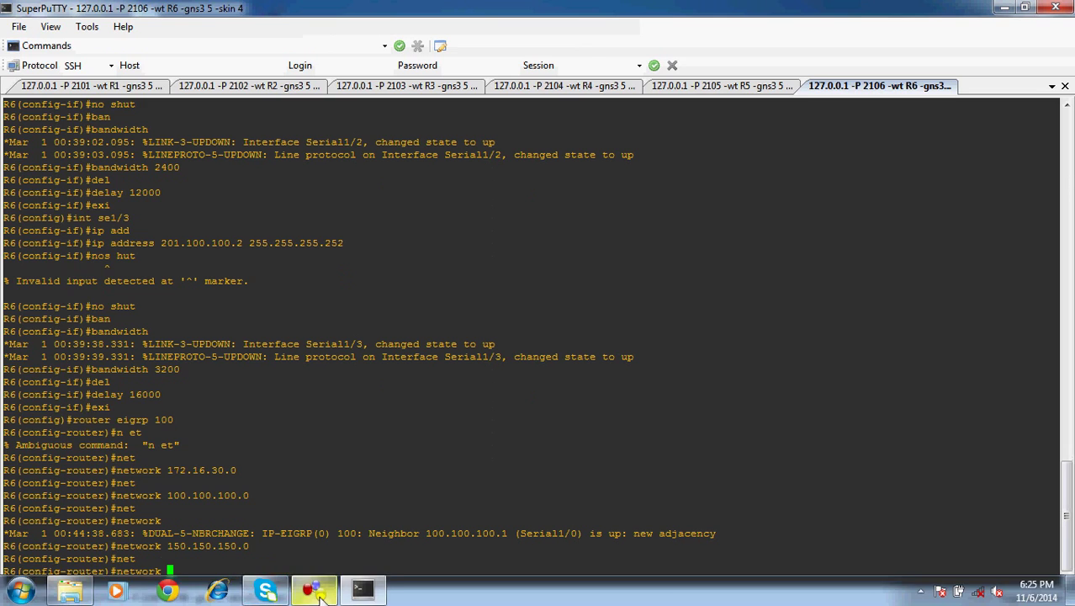
left_click(311, 591)
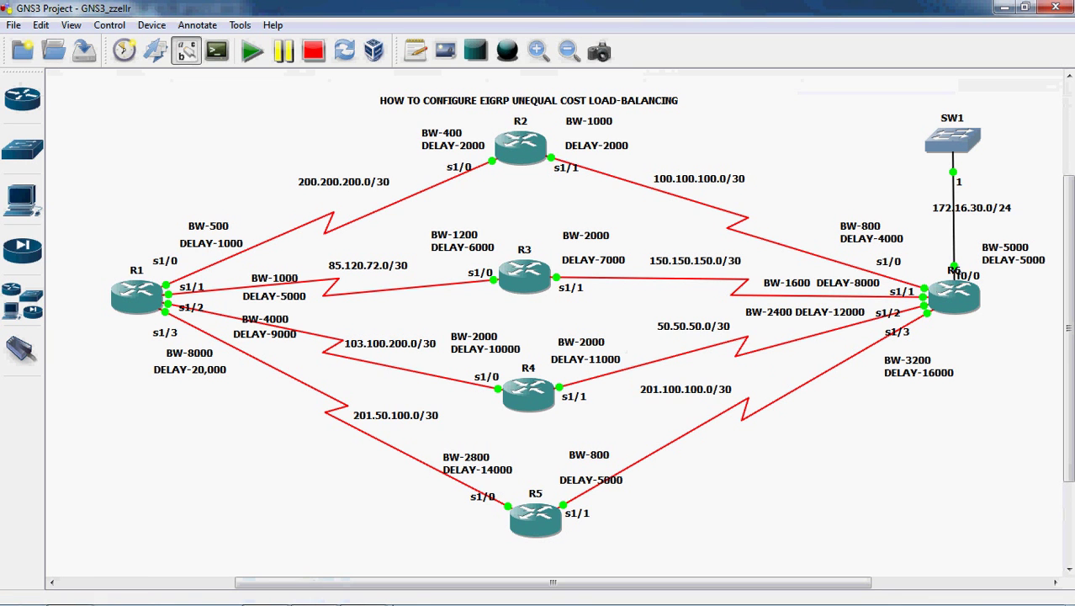
left_click(363, 590)
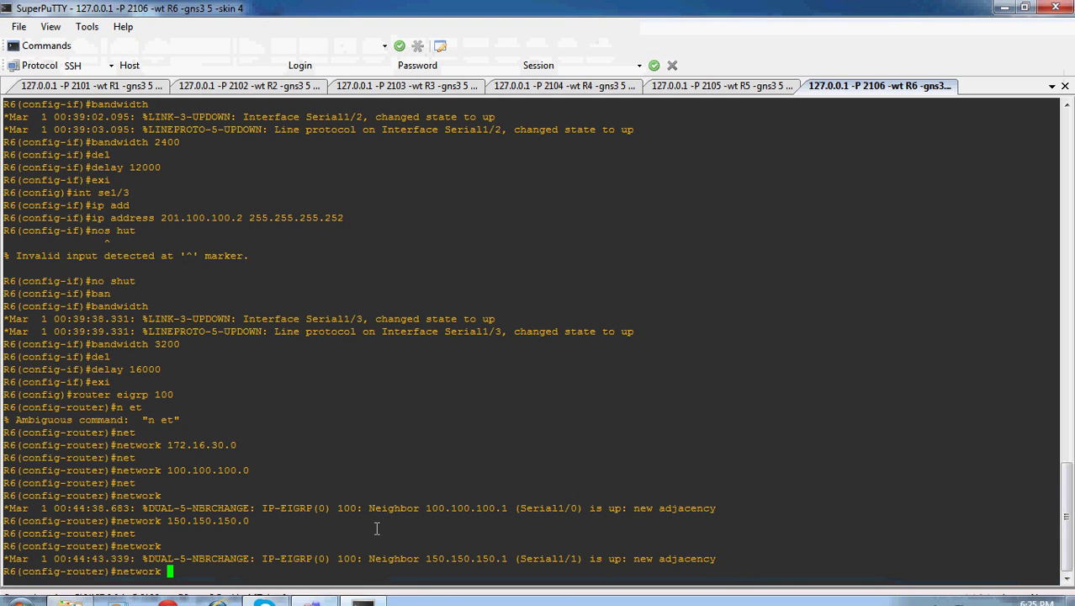
type("50.50.50.0")
key("Return")
- Advertise network 201.100.100.0 in R6's EIGRP process, checking the R5–R6 link address in the GNS3 topology
type("netg")
key("Tab")
key("BackSpace")
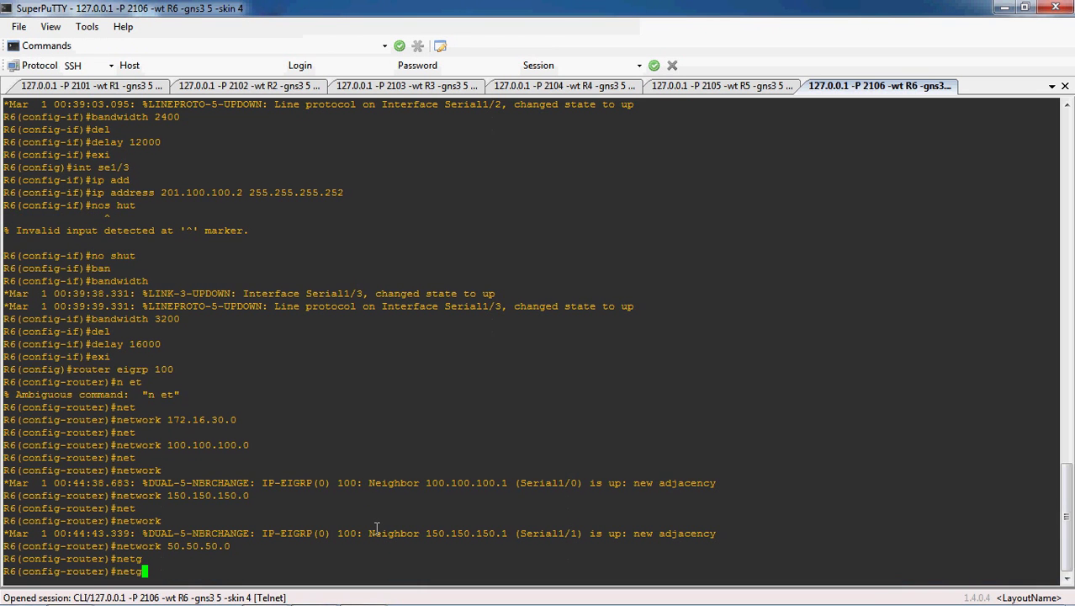
key("Tab")
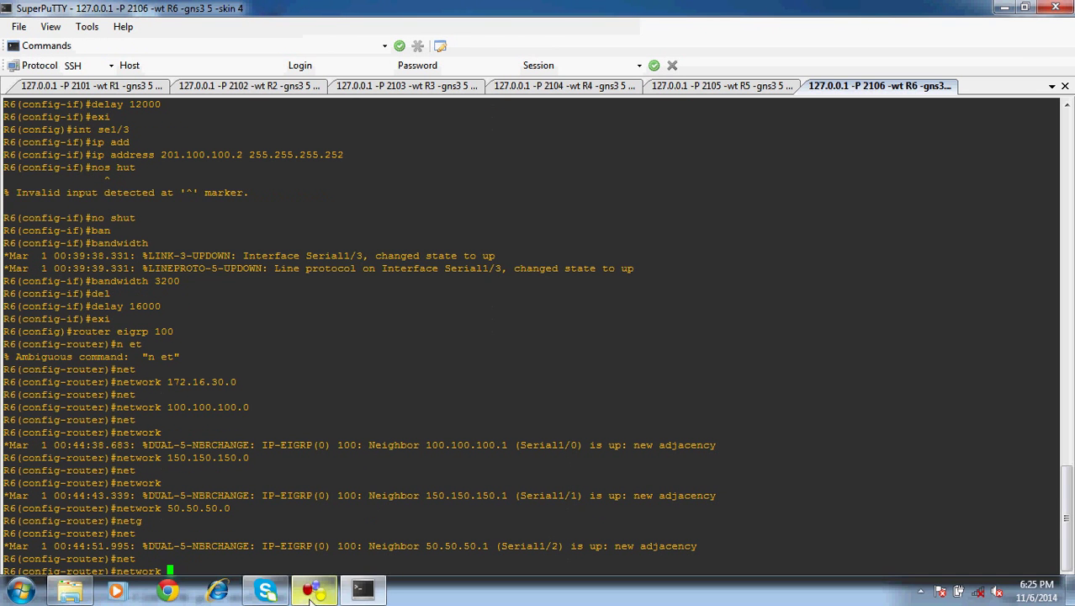
left_click(313, 591)
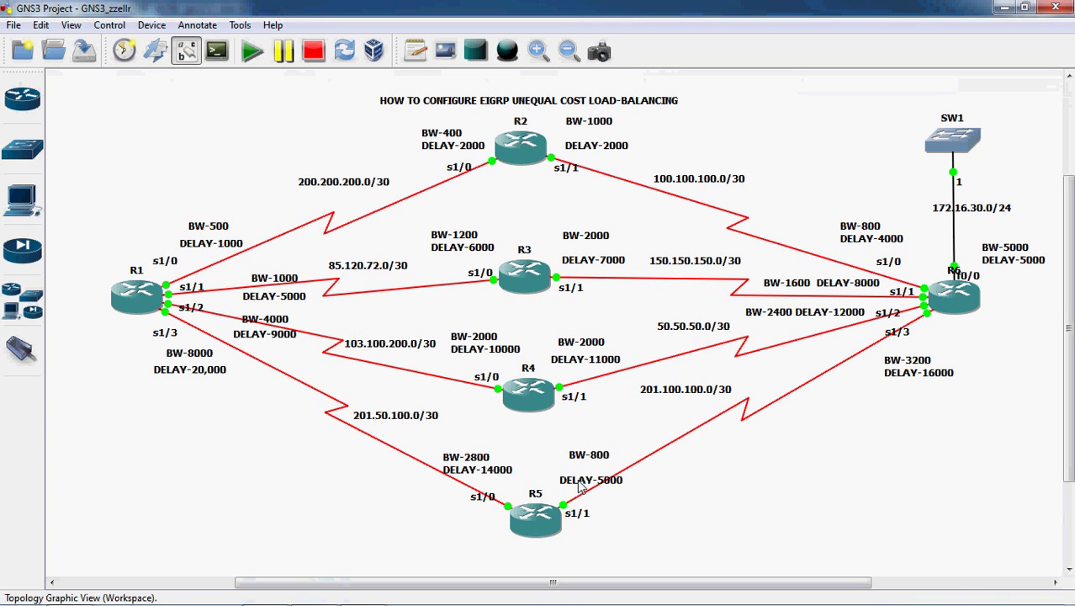
left_click(364, 591)
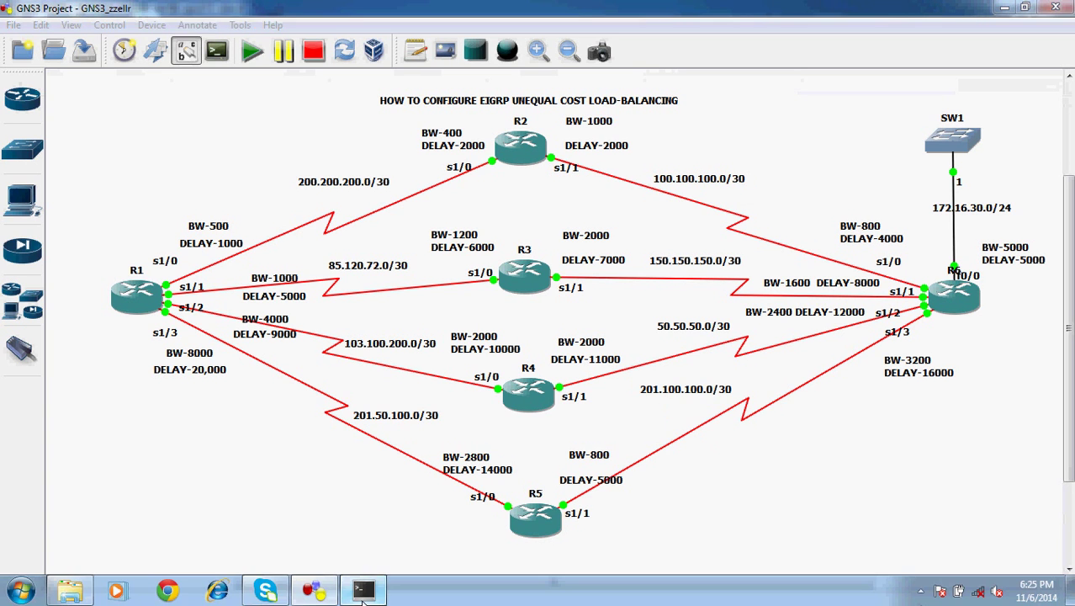
type("201.100.100.0")
key("Return")
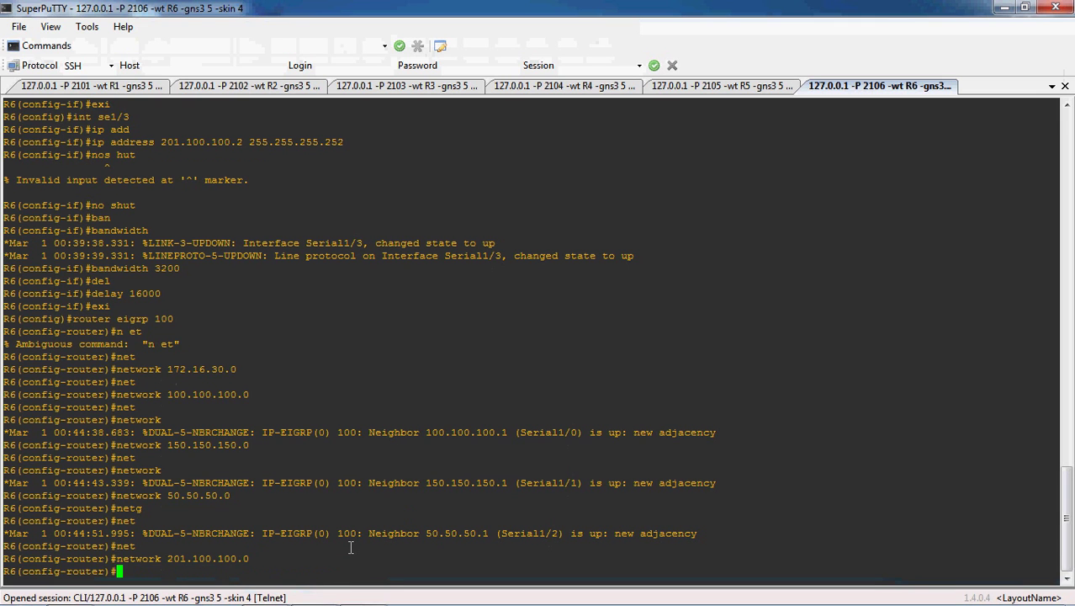
- Disable automatic summarization for EIGRP on R6 and exit router configuration mode
type("no aiut")
key("BackSpace")
key("BackSpace")
key("BackSpace")
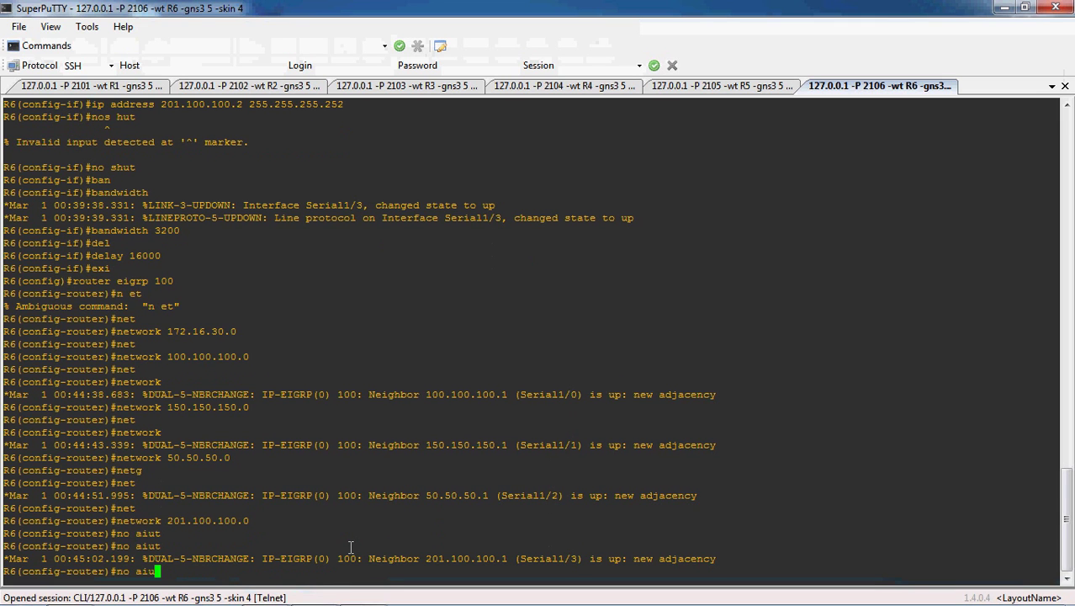
type("ut")
key("Tab")
key("Return")
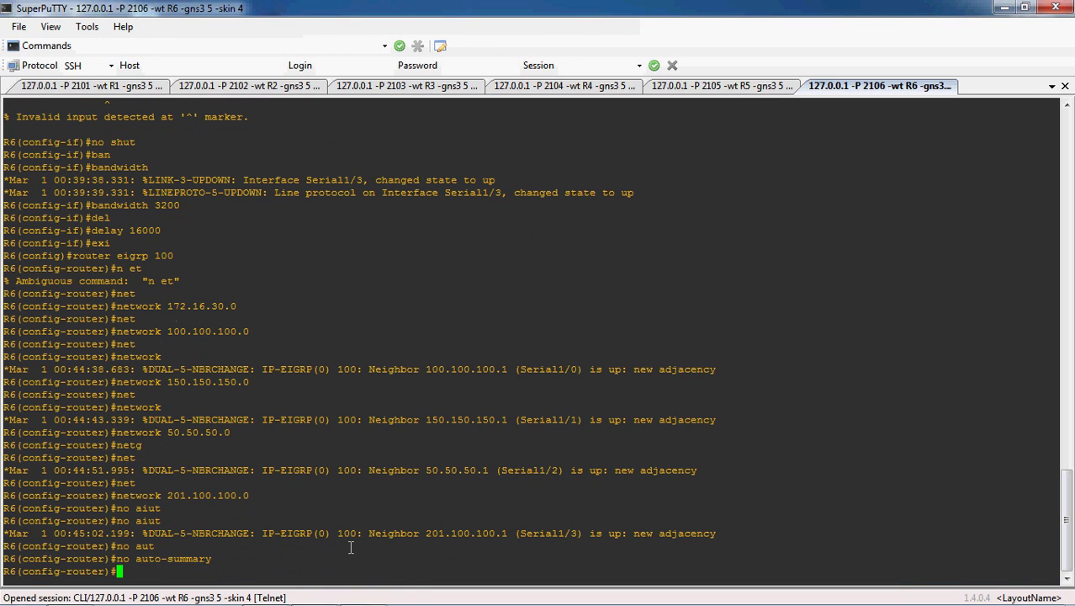
type("exi")
key("Return")
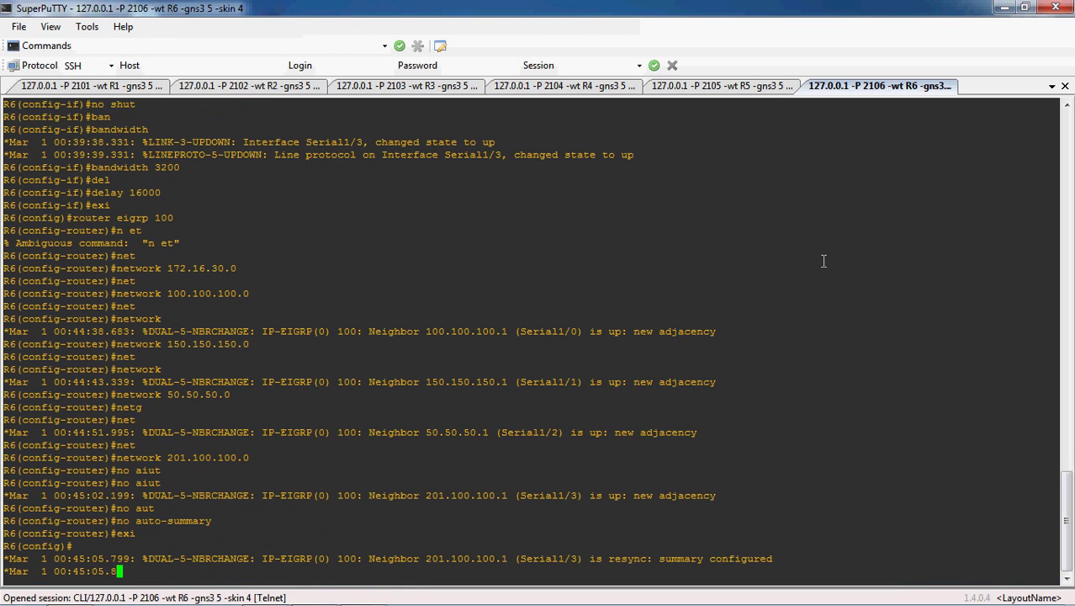
- Minimize the router console window and open a blank Notepad document over the GNS3 topology
left_click(1002, 7)
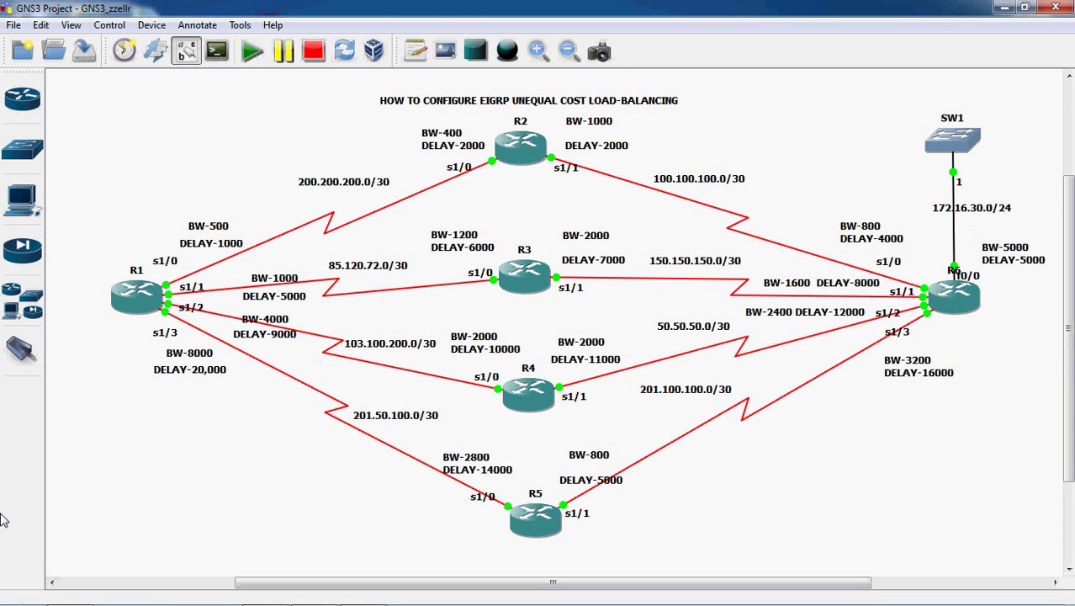
mouse_move(93, 604)
left_click(20, 589)
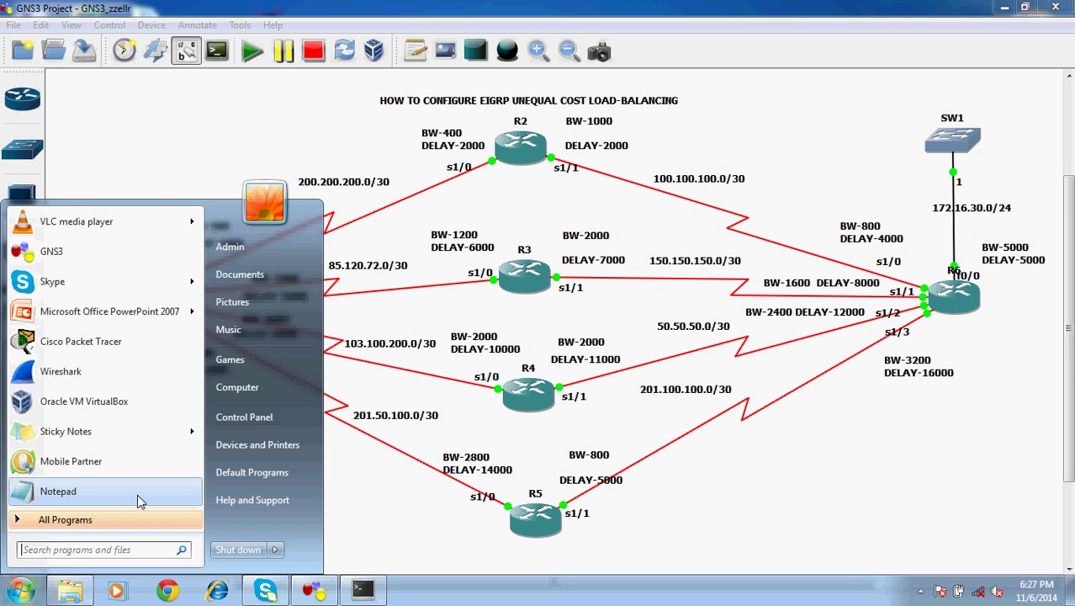
left_click(60, 493)
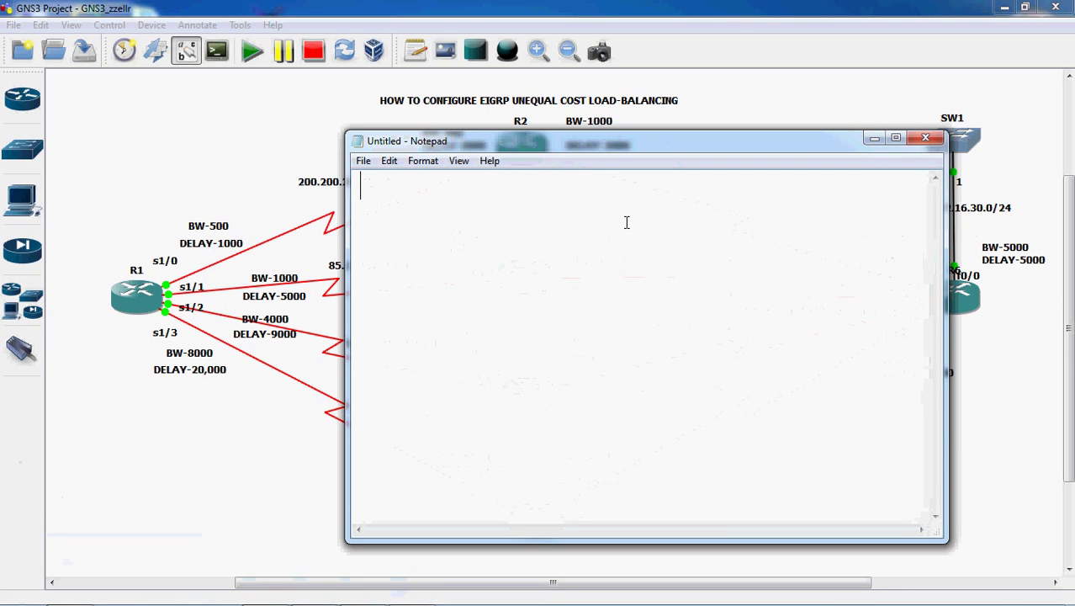
- Write the path R1-R2-R6-172.16.30.0/24 on the note's first line, moving Notepad lower to uncover R2
type("R1-")
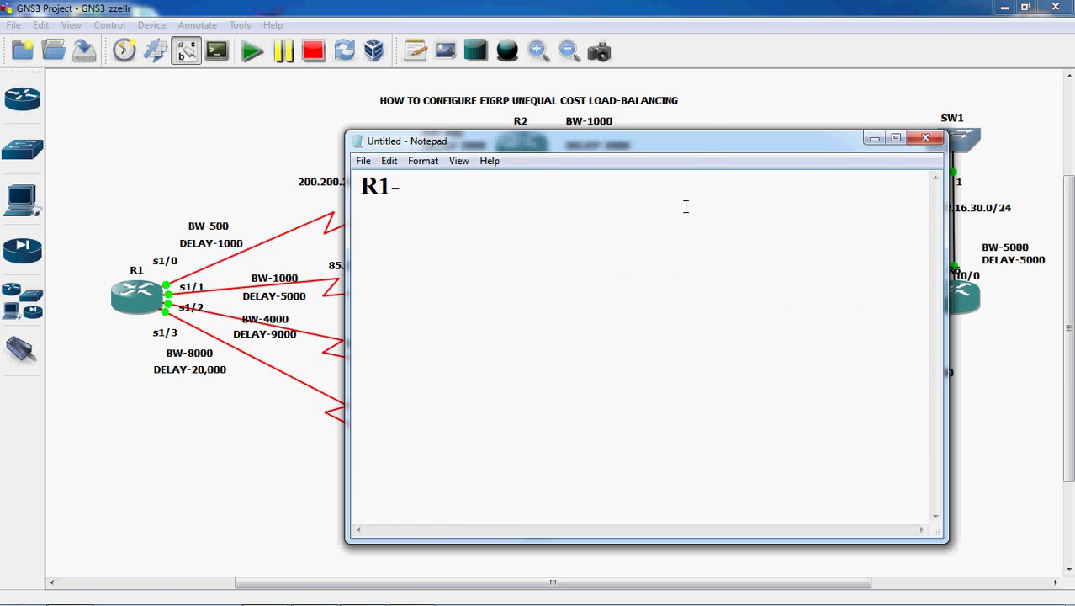
left_click_drag(690, 149, 638, 210)
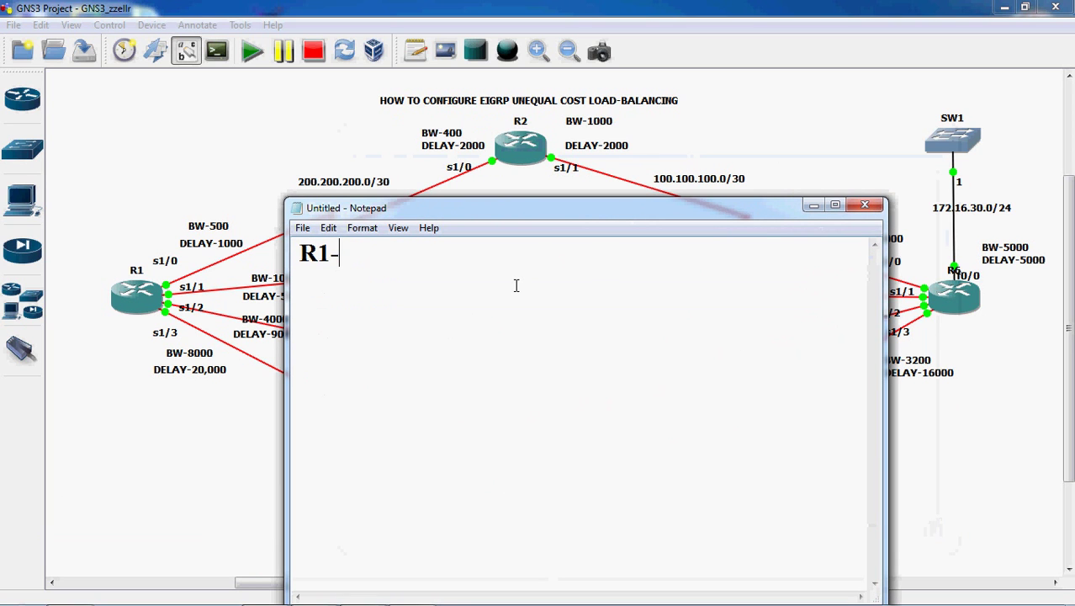
type("r")
key("BackSpace")
type("R2-R6")
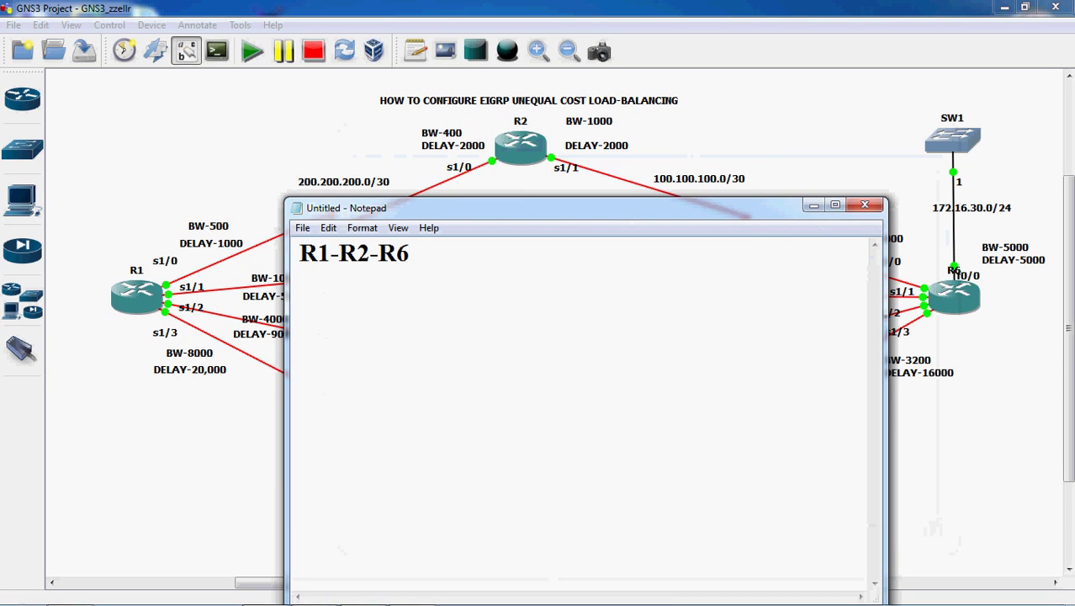
key("Return")
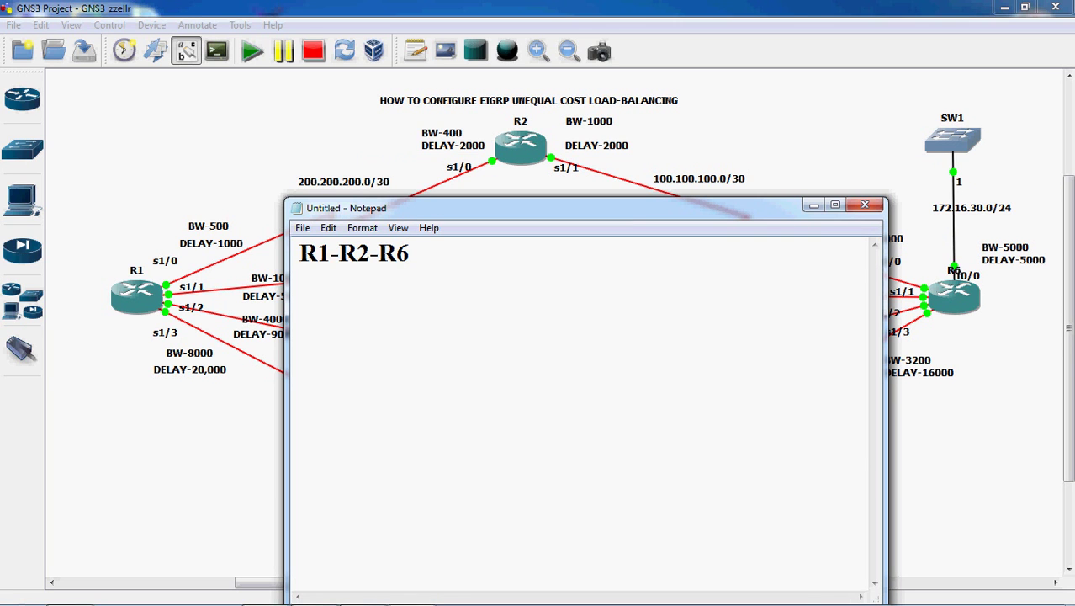
left_click(470, 255)
type("-172.16.30.0/24")
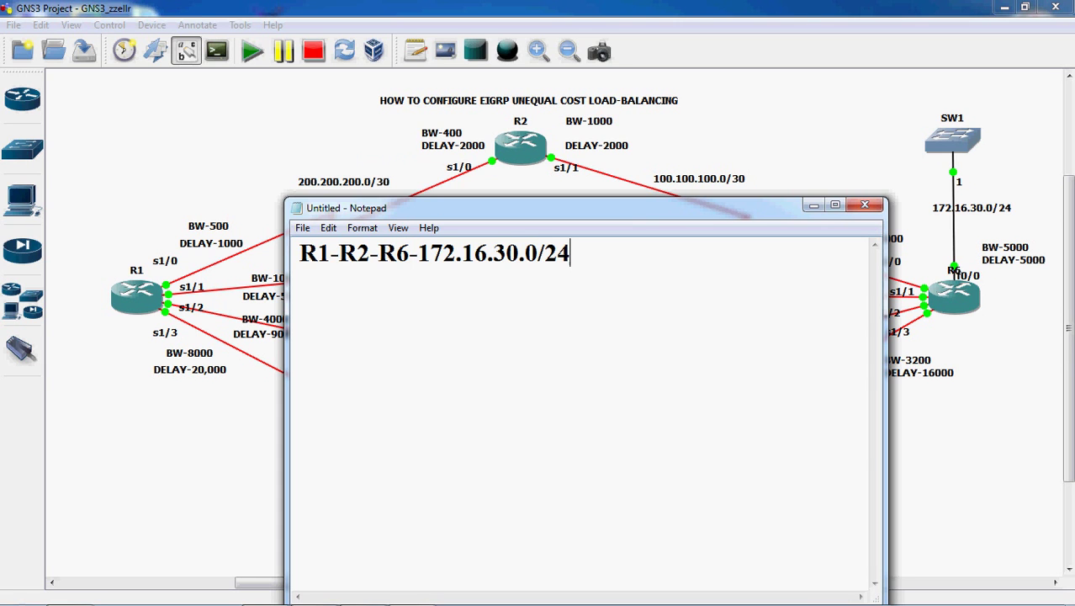
- Start an "AD-" entry below the path, move Notepad clear of the R1–R2–R6 links and dismiss the antivirus notification
key("Return")
key("Return")
type("AD-")
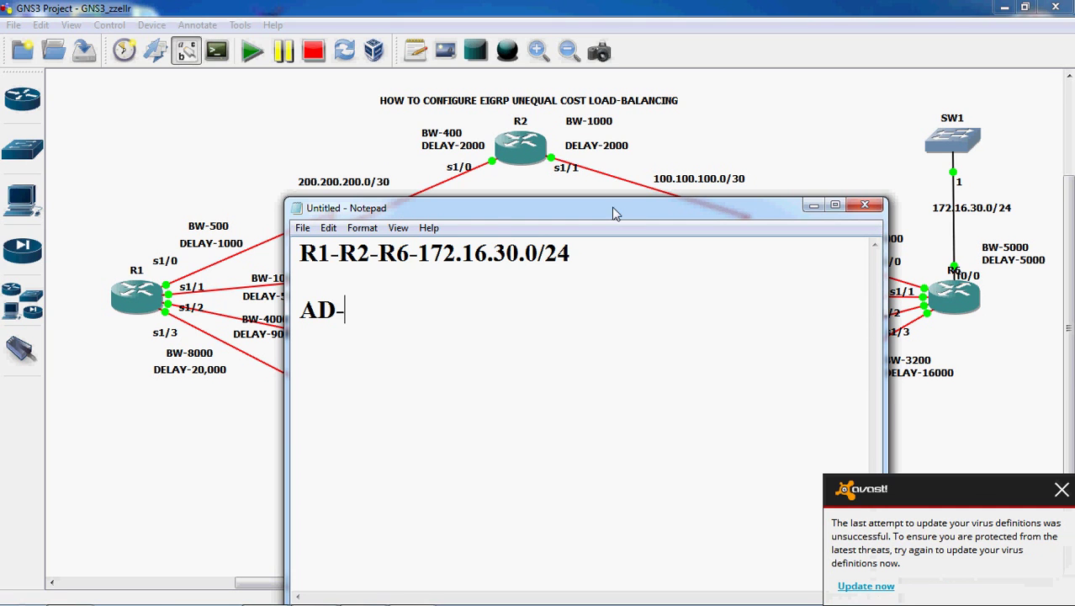
left_click_drag(613, 213, 532, 357)
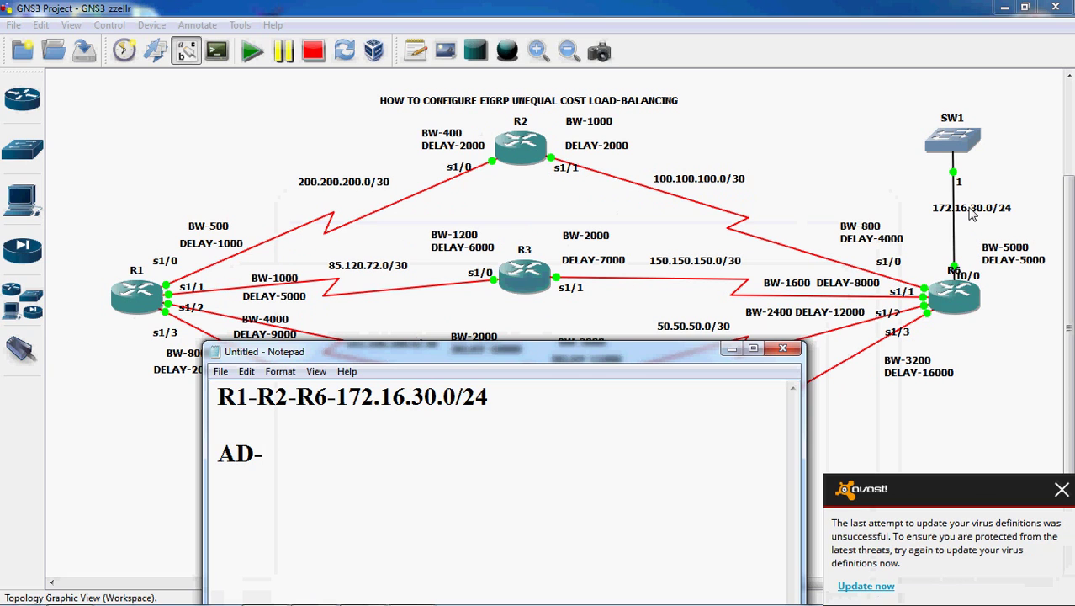
left_click(1061, 489)
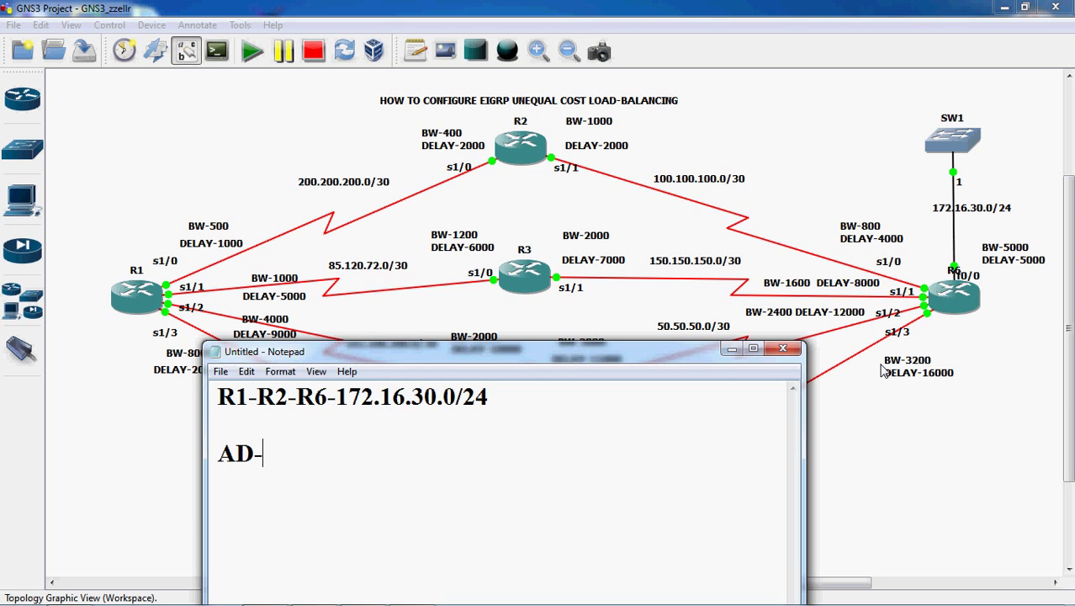
- Examine the bandwidth and delay labels of R2's s1/1 and R6's LAN interface in the topology, and return to Notepad
left_click(563, 120)
left_click(563, 120)
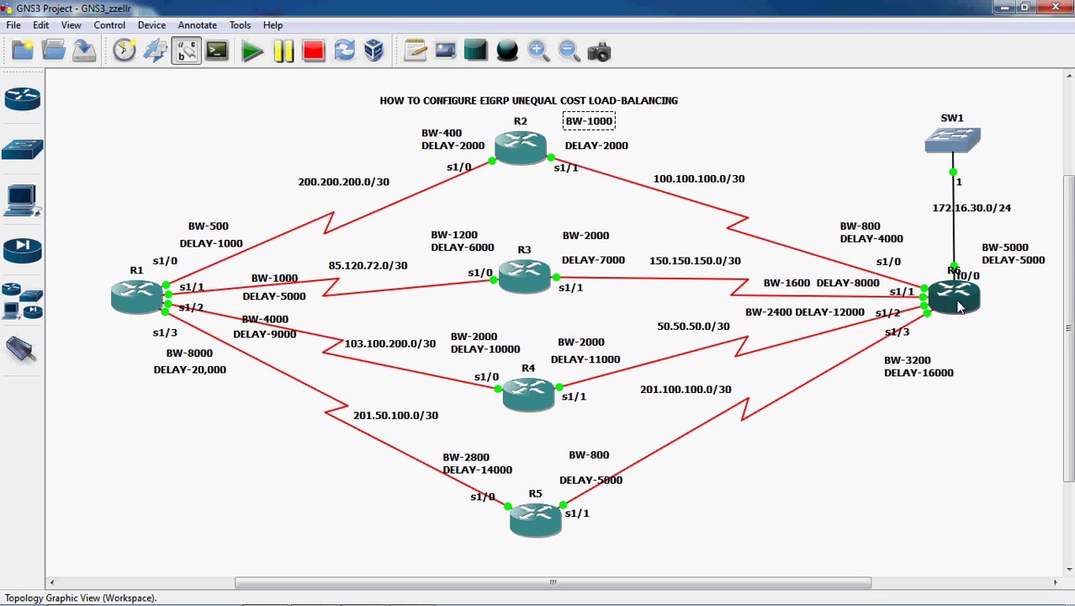
left_click_drag(554, 108, 634, 152)
left_click(664, 128)
left_click(684, 140)
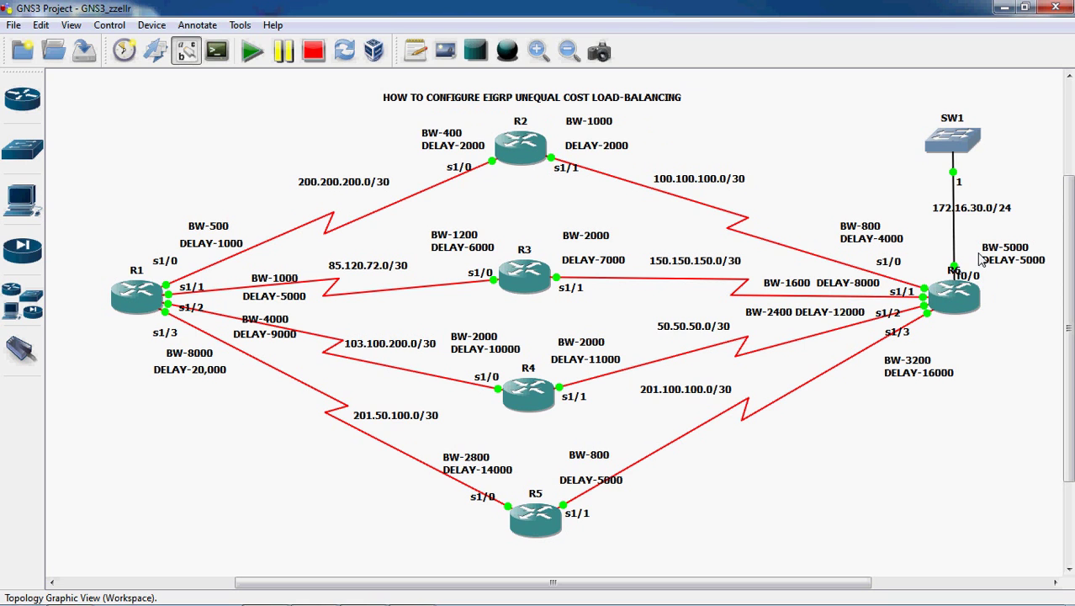
left_click_drag(976, 239, 1048, 287)
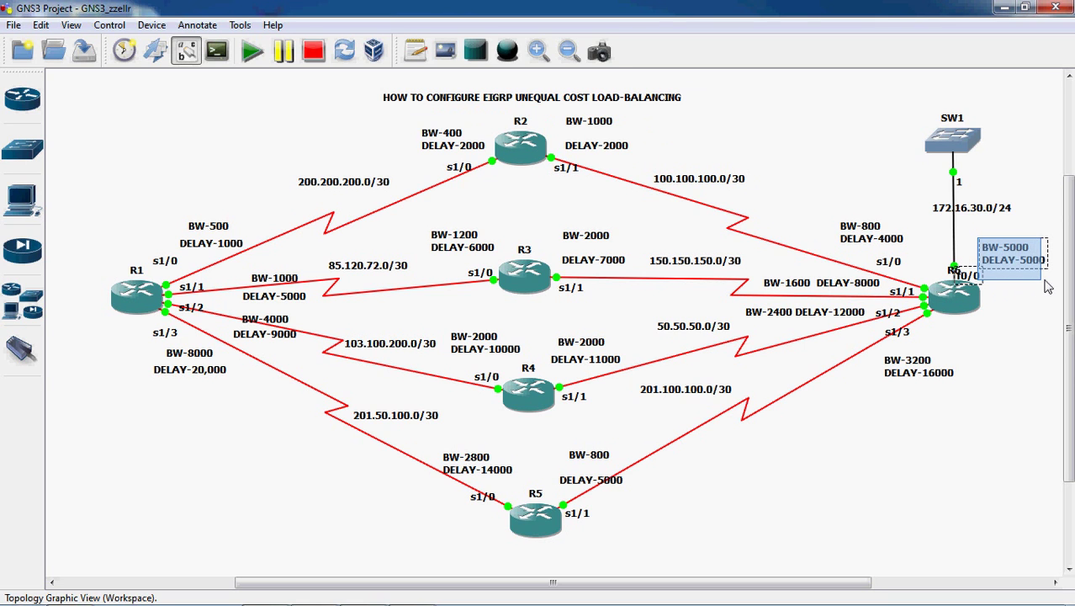
left_click(1047, 286)
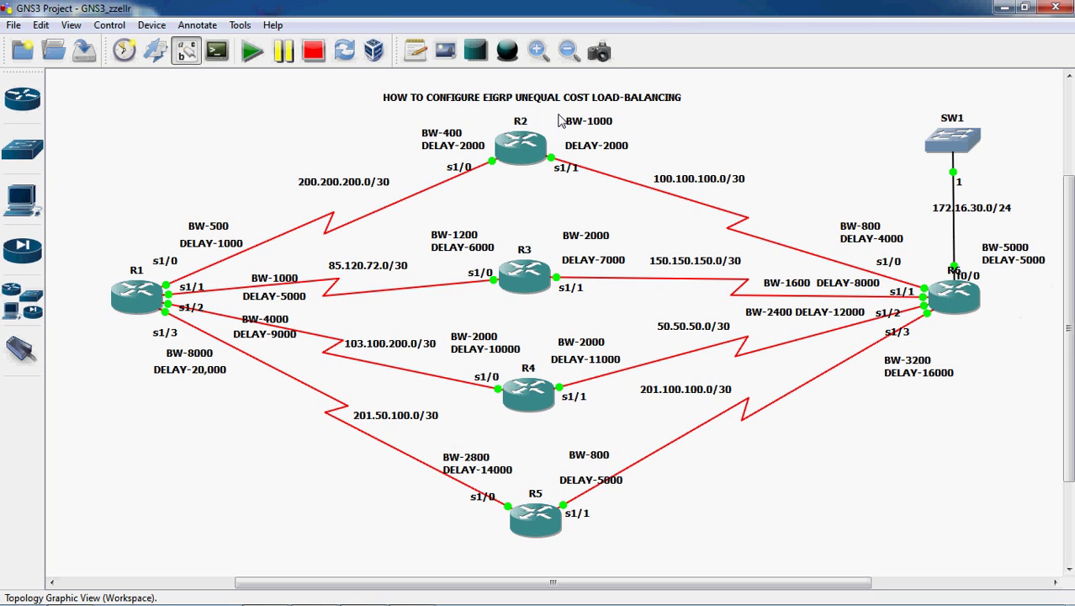
left_click_drag(558, 116, 631, 173)
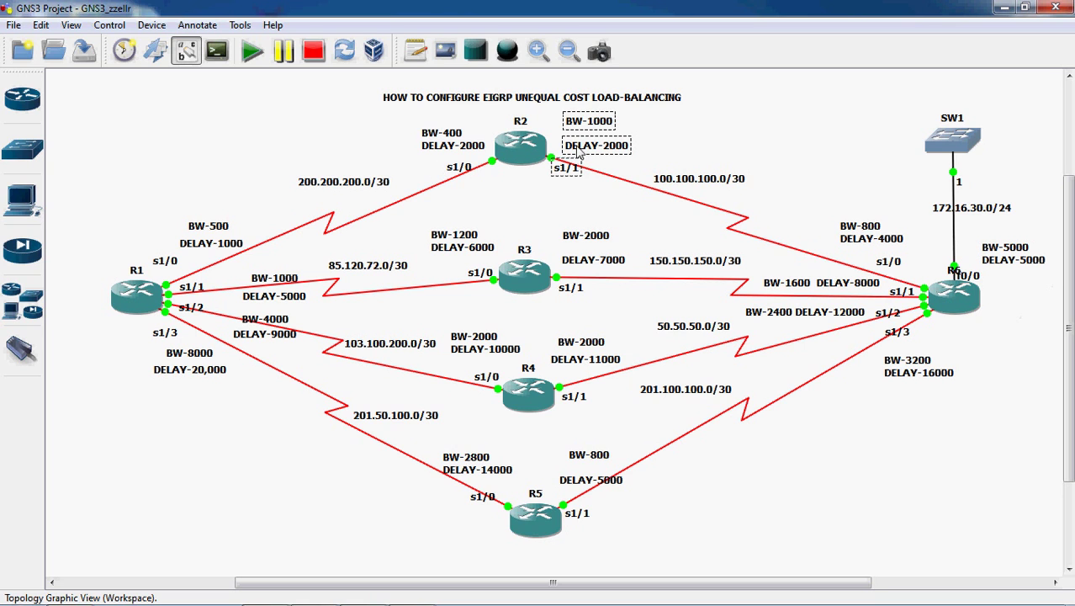
left_click_drag(966, 239, 1047, 292)
left_click(606, 465)
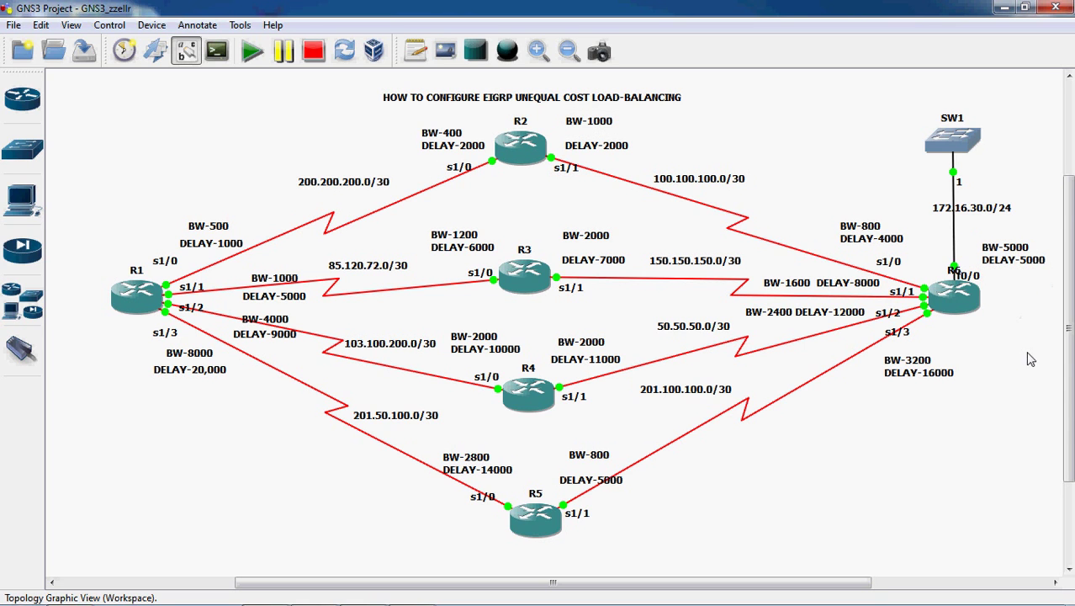
left_click(415, 594)
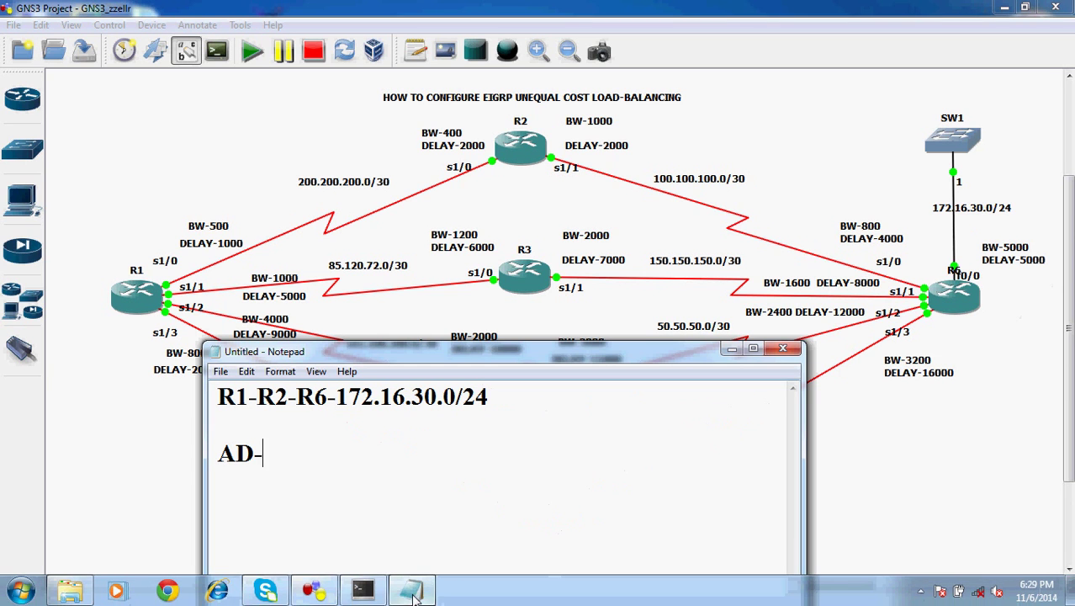
- Continue the AD entry for the R1-R2-R6 path with the metric expression 256*10^7/1000+2000+
type("256")
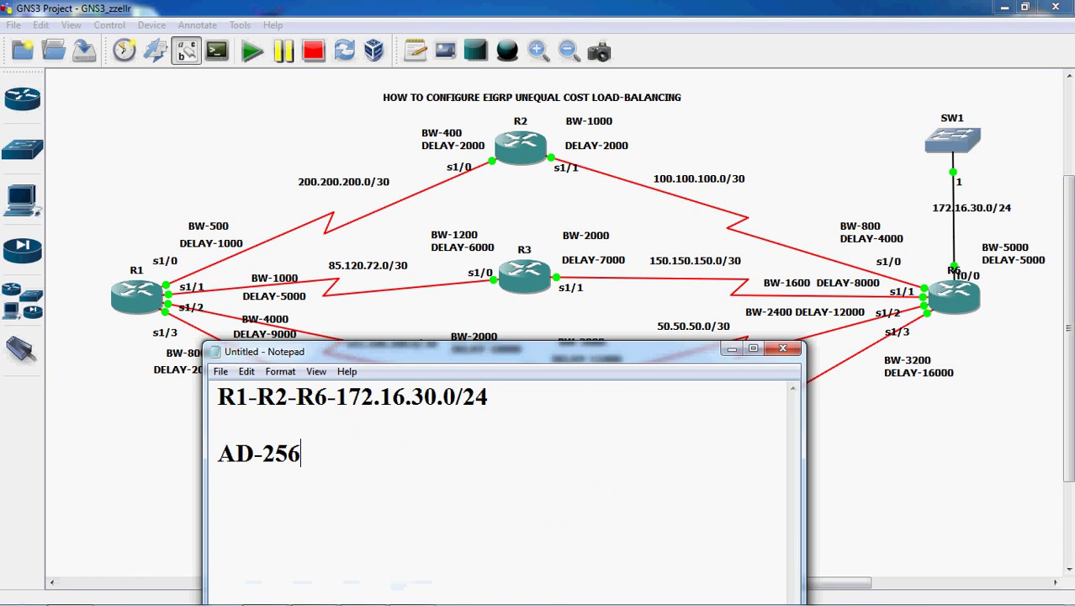
type("*10^7")
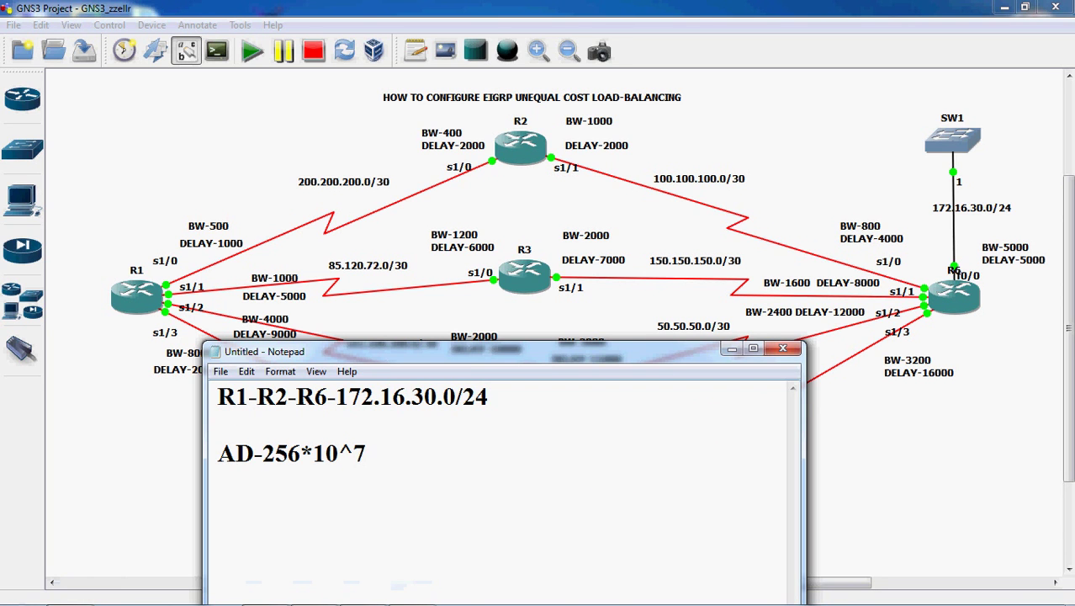
type("/")
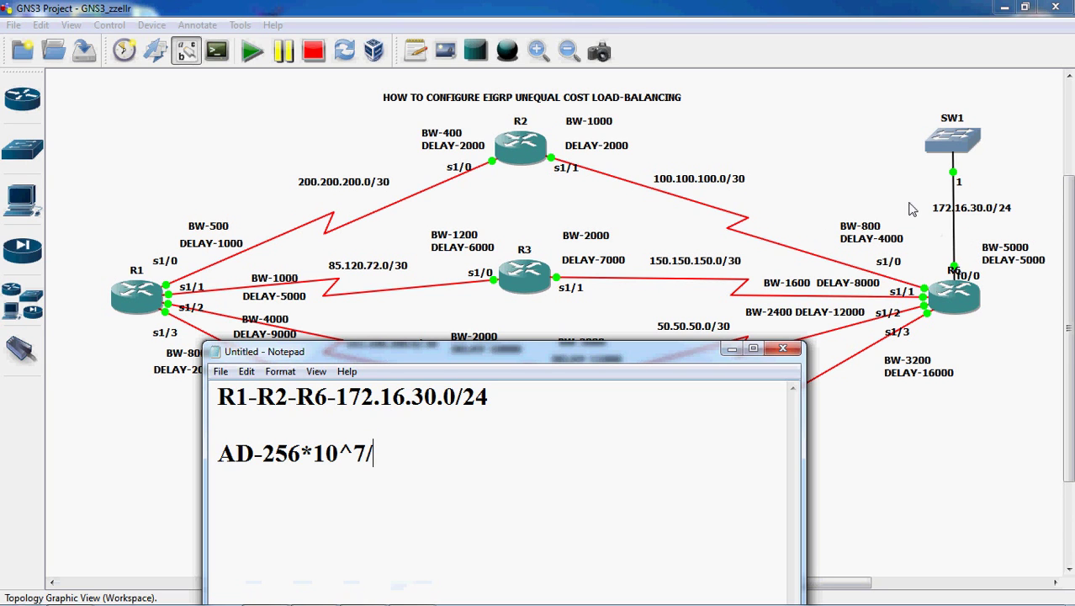
type("1000")
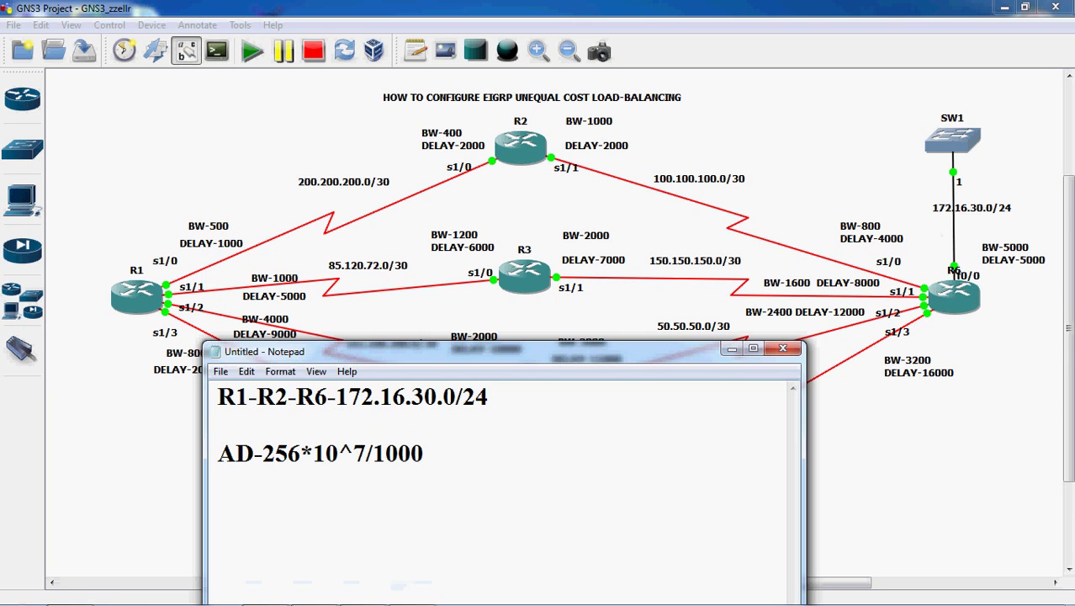
type("+")
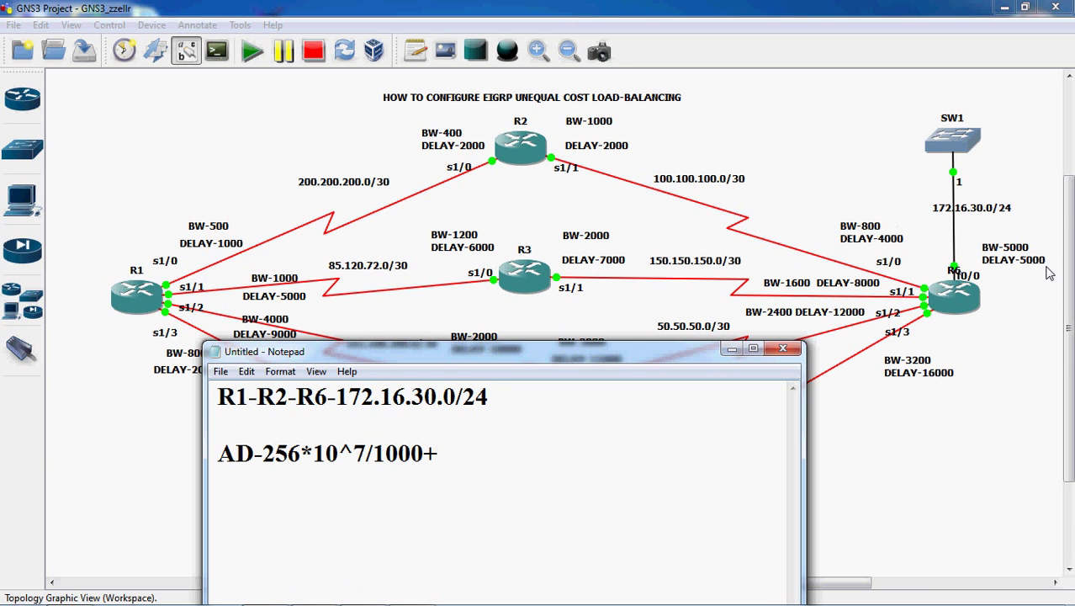
type("2000+")
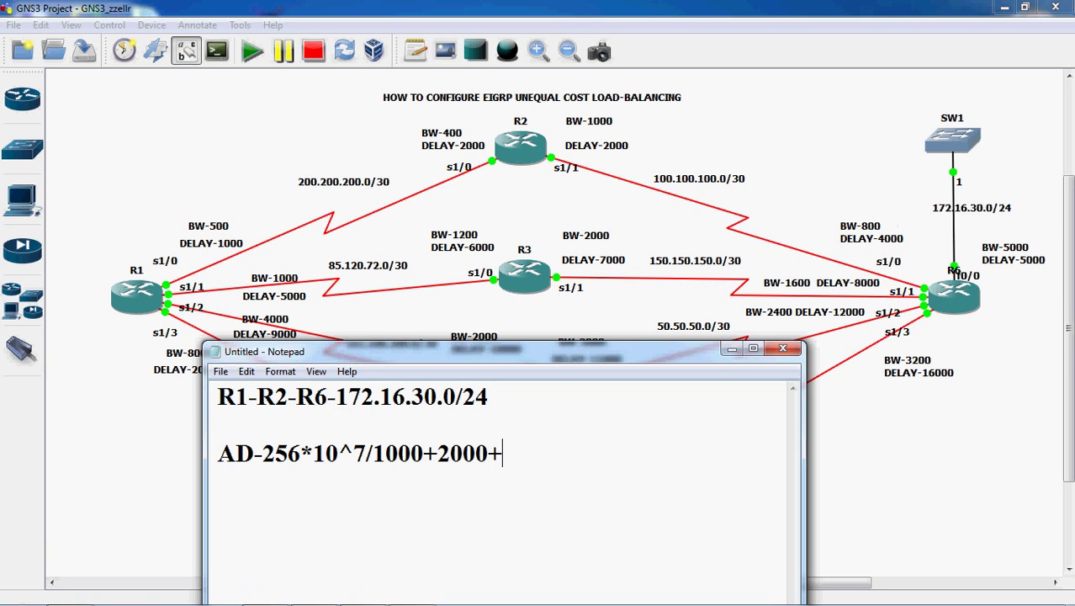